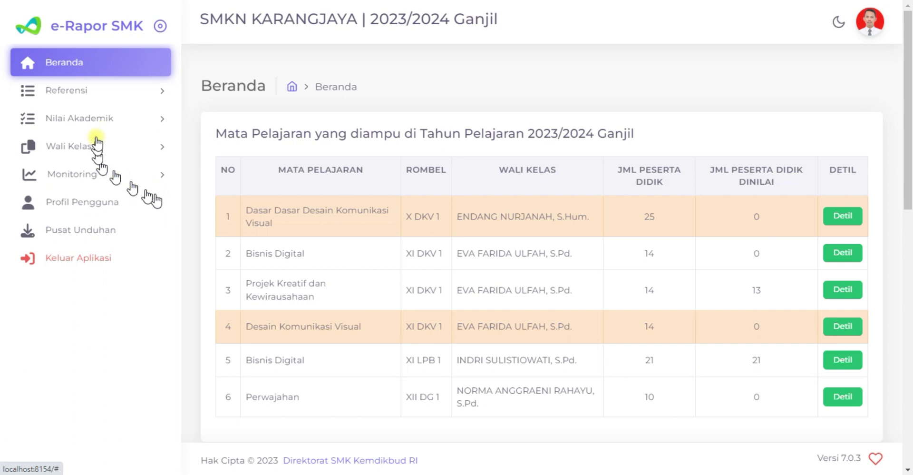
# Open the Kompetensi Dasar reference data and look through the first page of entries.
pyautogui.click(133, 93)
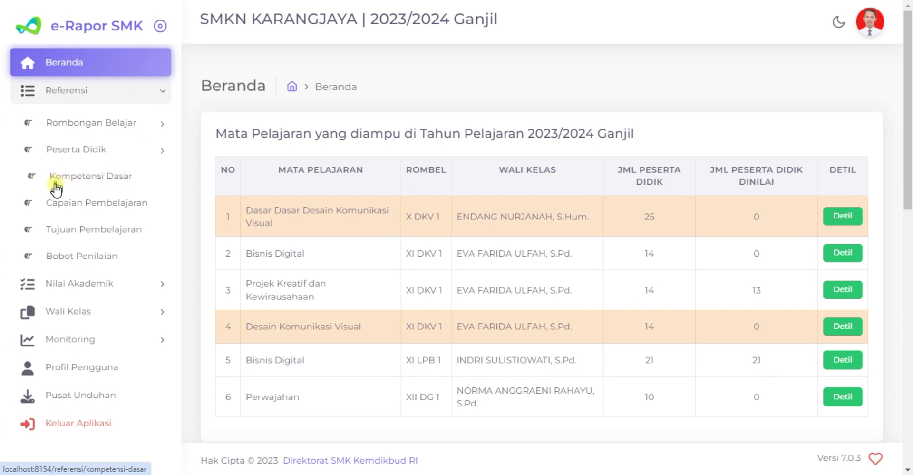
pyautogui.click(118, 183)
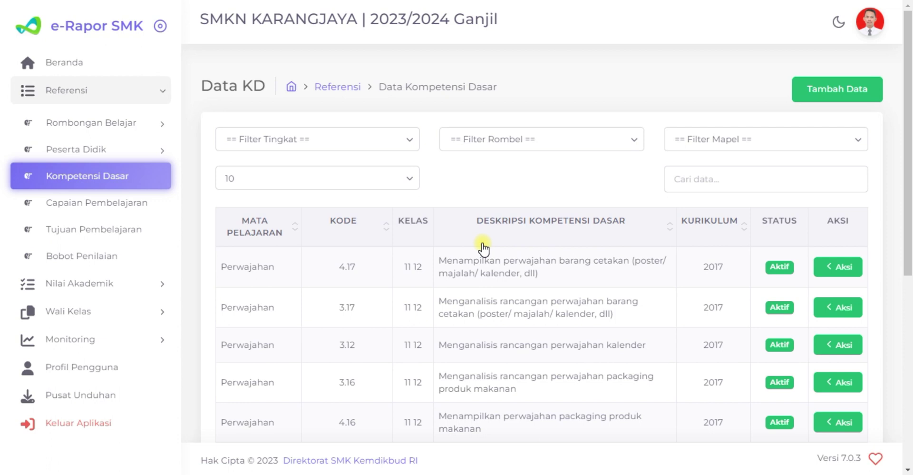
pyautogui.scroll(-7, 495, 252)
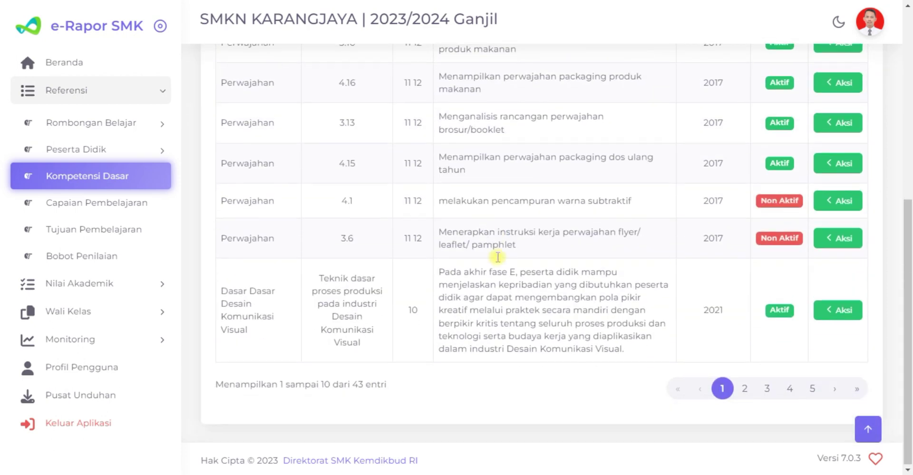
pyautogui.scroll(7, 498, 257)
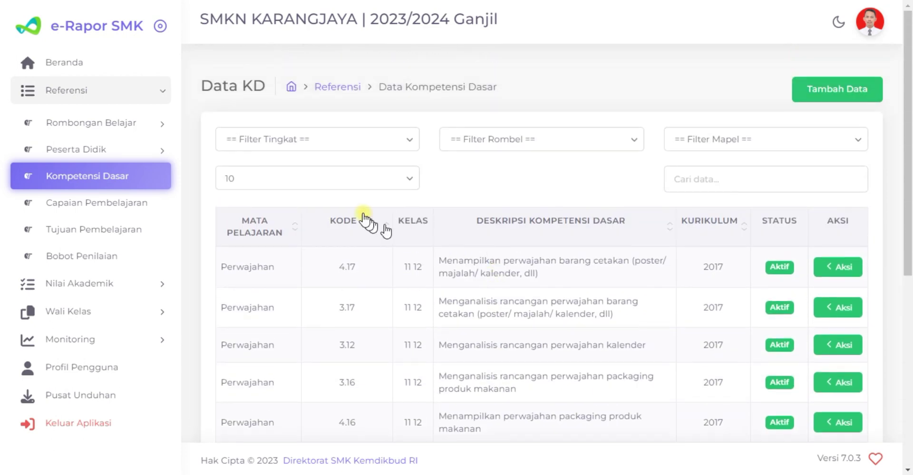
# Filter the Kompetensi Dasar list to Kelas 12 and review the codes and status of its entries.
pyautogui.click(340, 140)
pyautogui.click(285, 214)
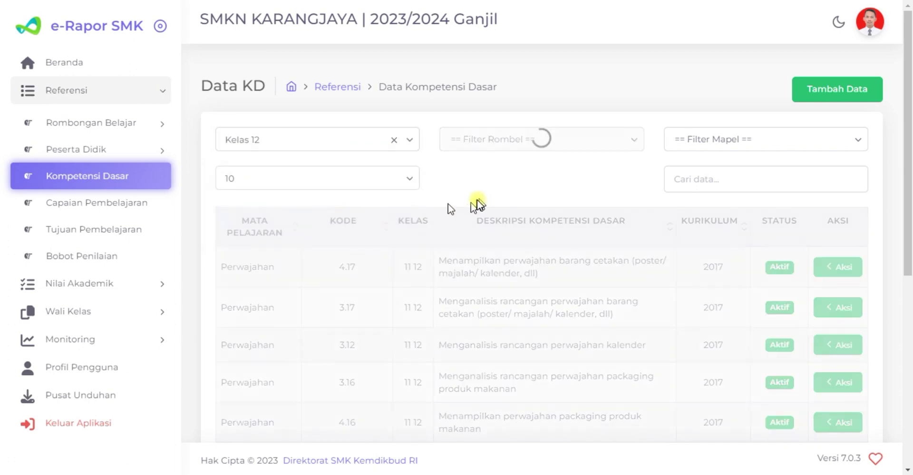
pyautogui.scroll(-6, 542, 204)
pyautogui.scroll(6, 535, 214)
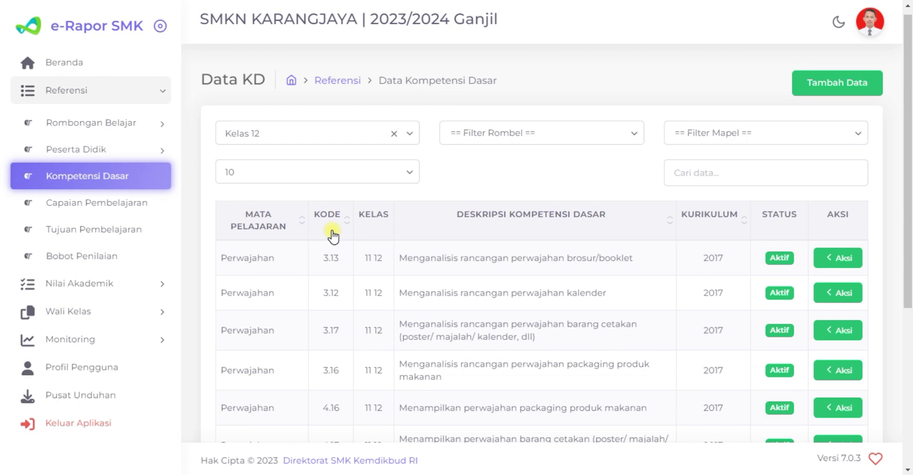
pyautogui.scroll(-4, 333, 235)
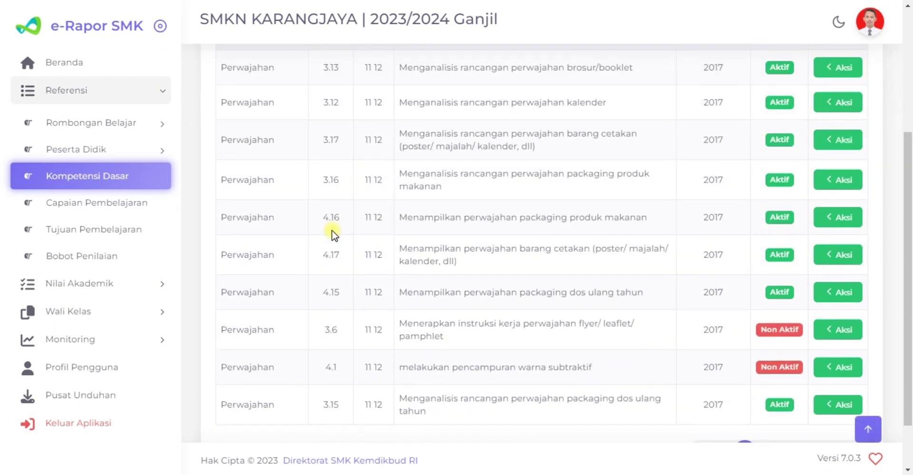
pyautogui.scroll(-2, 334, 234)
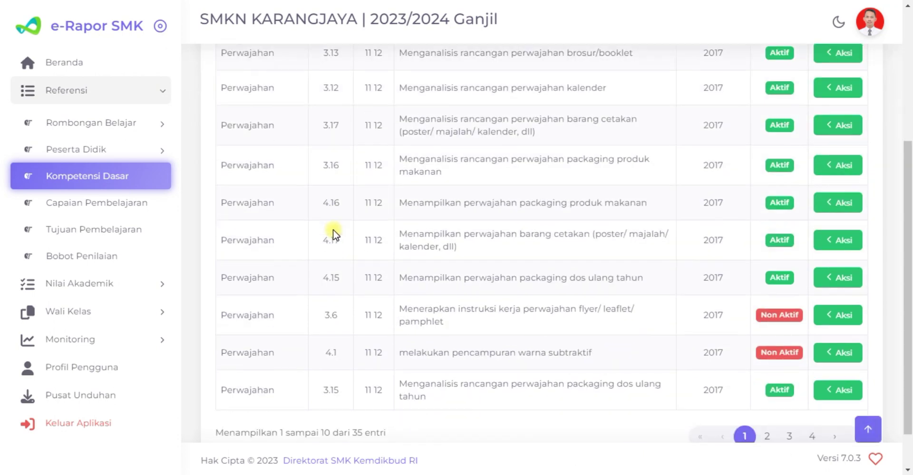
pyautogui.scroll(4, 335, 233)
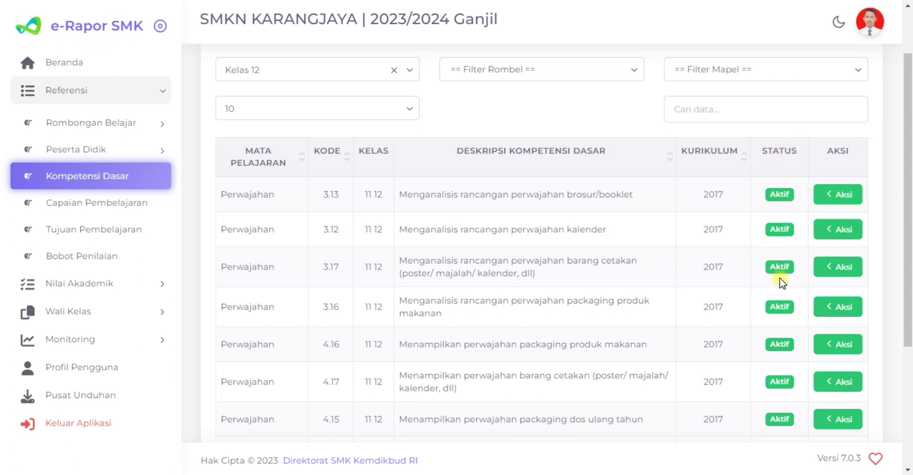
# View the actions available for the Perwajahan competency 3.13 and close them without applying any.
pyautogui.click(845, 198)
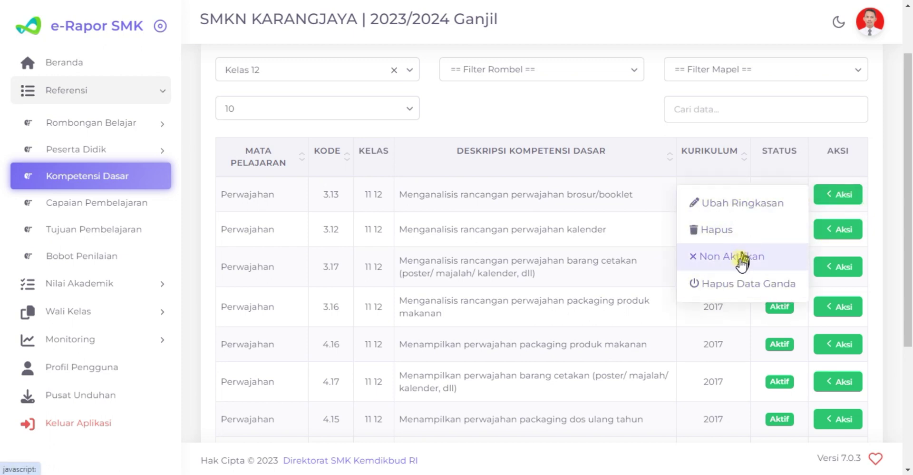
pyautogui.click(593, 229)
pyautogui.click(838, 194)
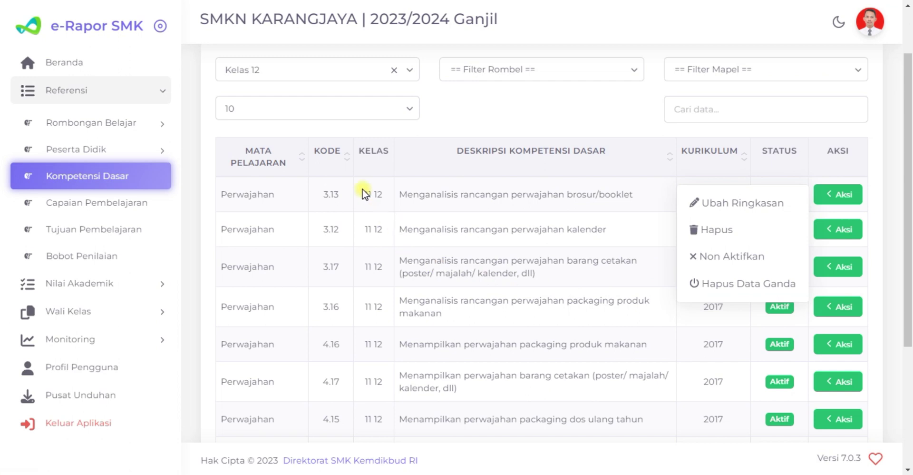
pyautogui.click(395, 210)
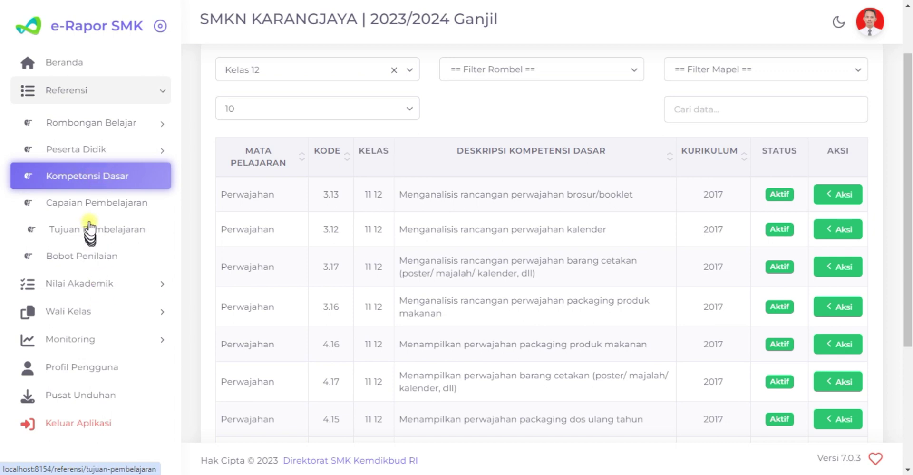
# Open the Tujuan Pembelajaran data and filter it to Kelas 12 and class group XII DG 1.
pyautogui.click(108, 235)
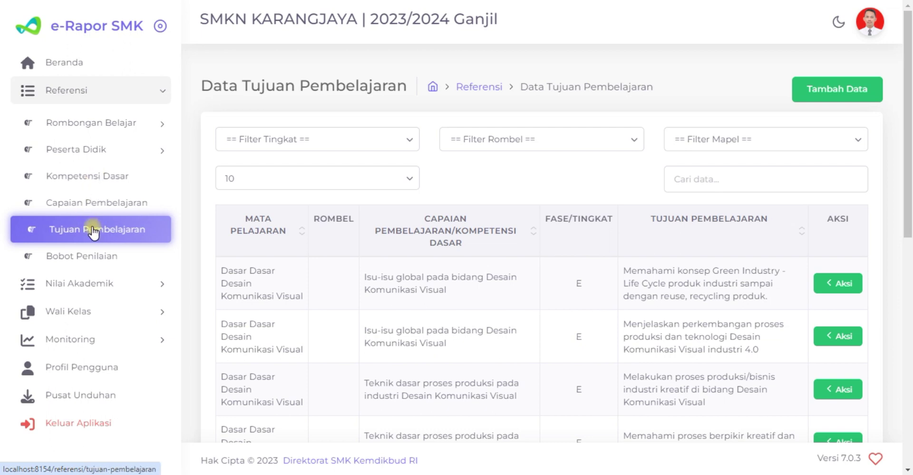
pyautogui.click(305, 139)
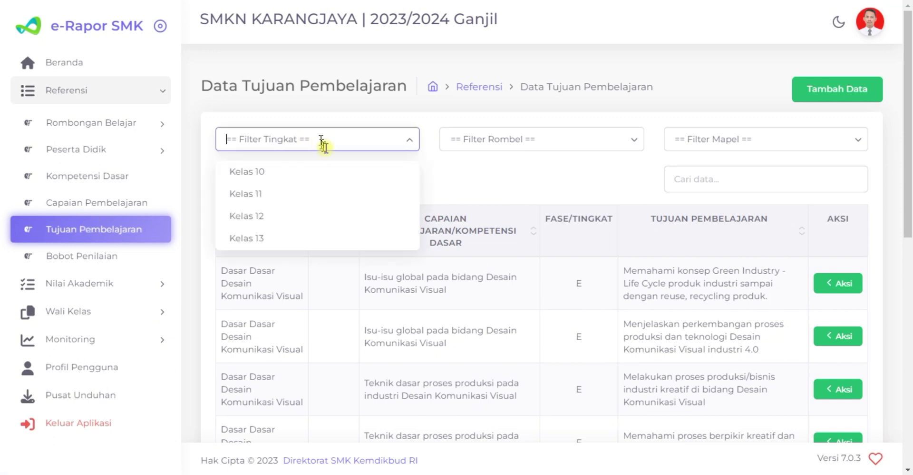
pyautogui.click(252, 215)
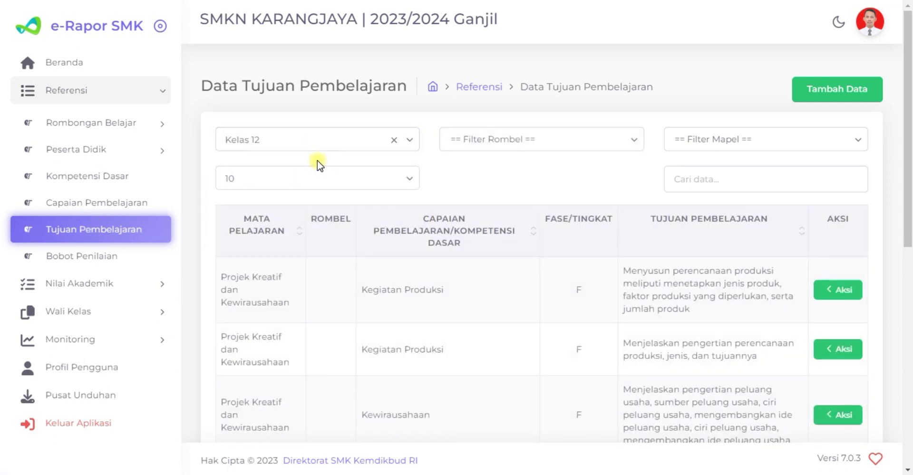
pyautogui.click(566, 137)
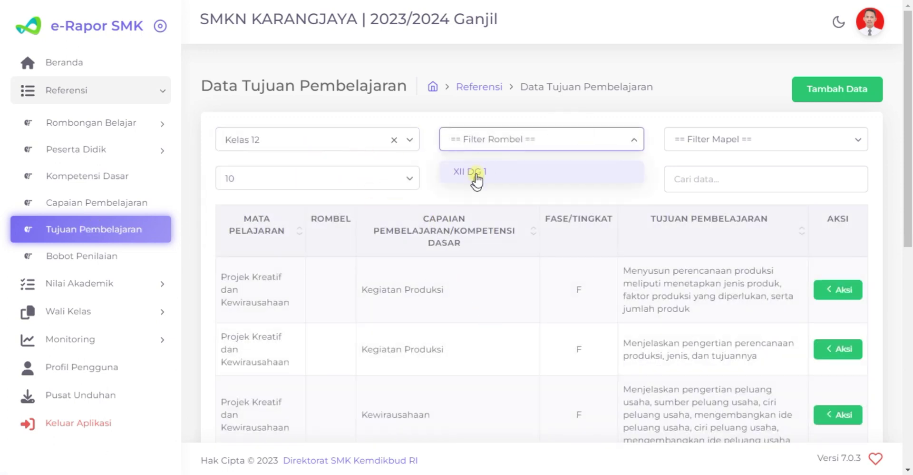
pyautogui.click(476, 180)
pyautogui.scroll(-3, 609, 357)
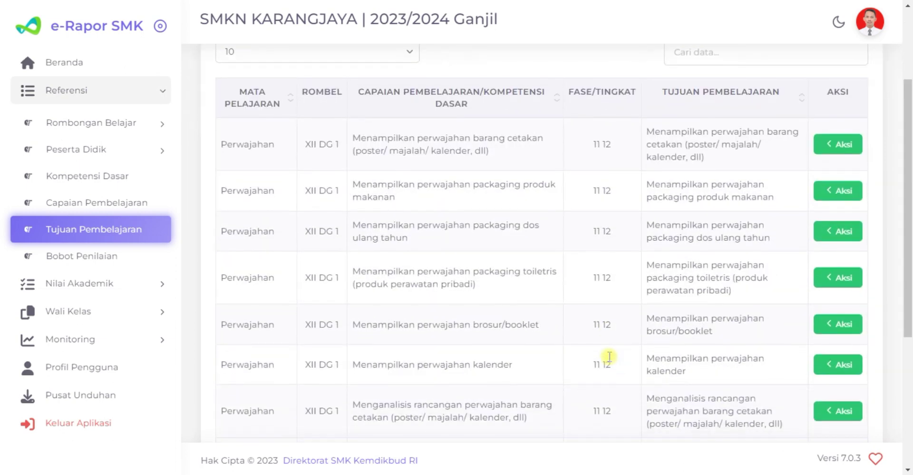
pyautogui.scroll(2, 608, 357)
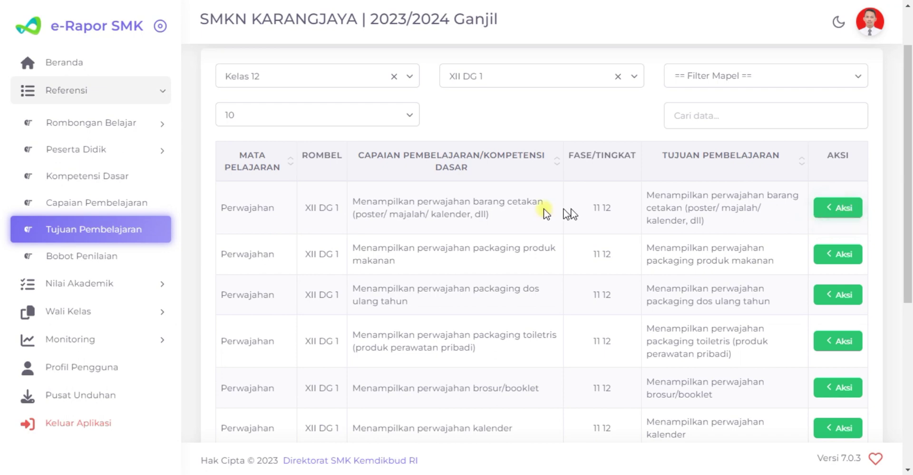
# Check the class group mapping of the first Perwajahan learning objective, list the Kelas 12 groups, and close without saving.
pyautogui.click(837, 208)
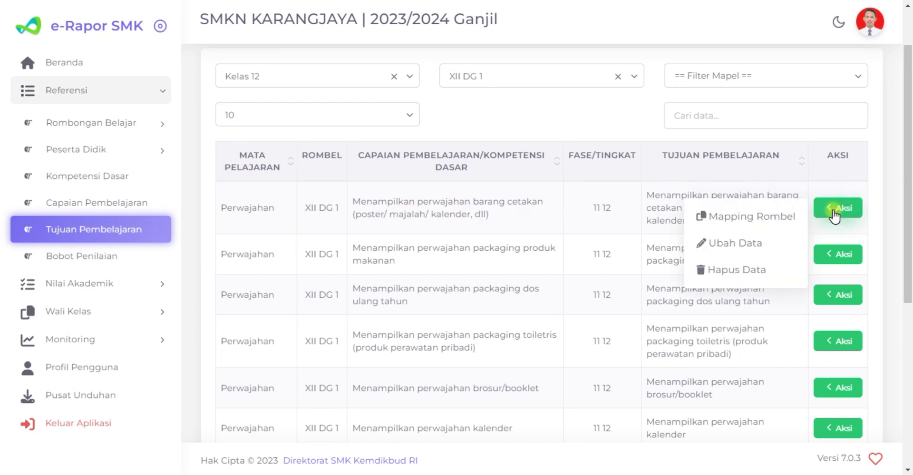
pyautogui.click(746, 216)
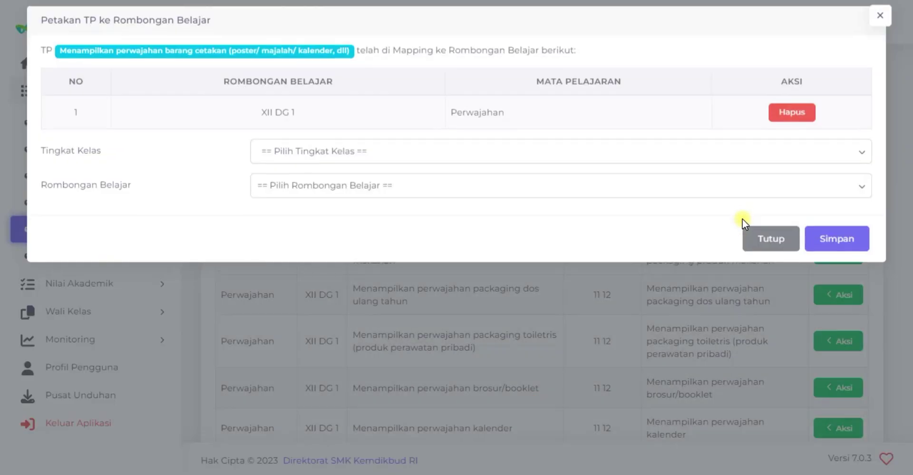
pyautogui.click(315, 164)
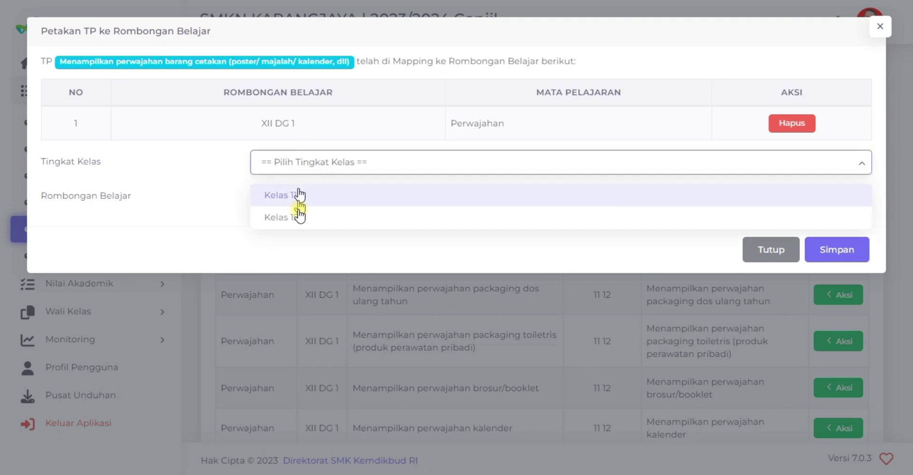
pyautogui.click(299, 215)
pyautogui.click(360, 195)
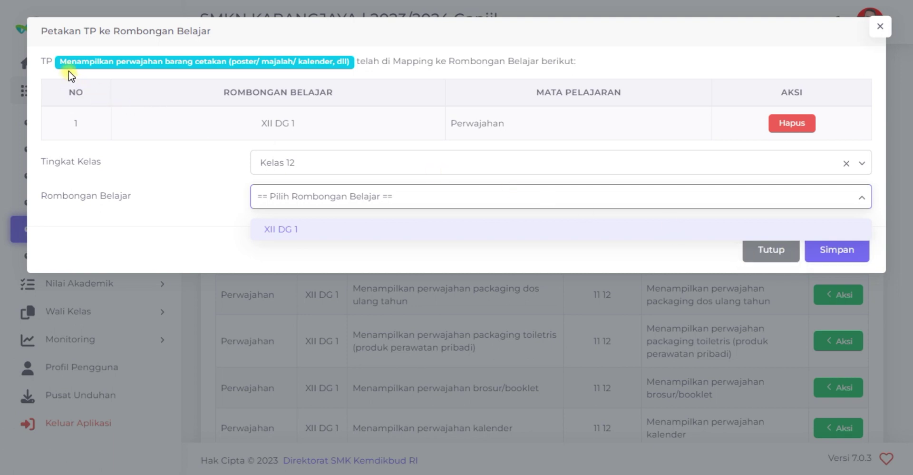
pyautogui.click(766, 256)
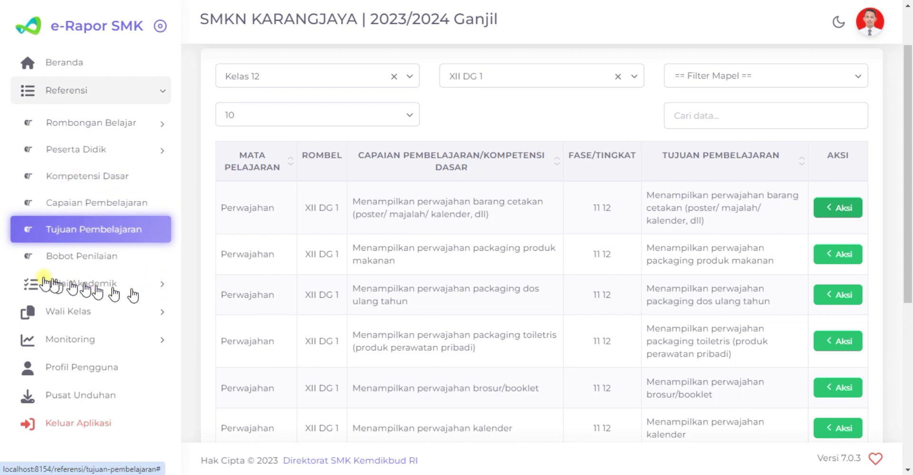
# Look over the assessment weights in Bobot Penilaian and open the Asesmen Sumatif input form.
pyautogui.click(45, 257)
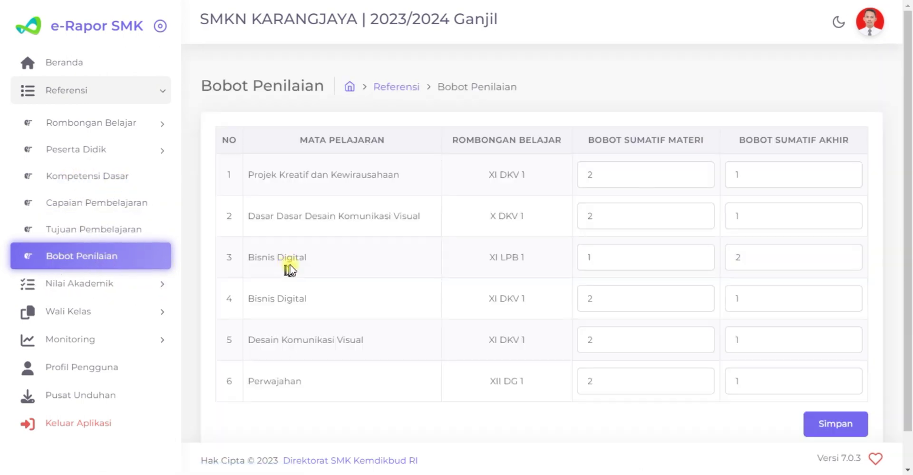
pyautogui.click(100, 286)
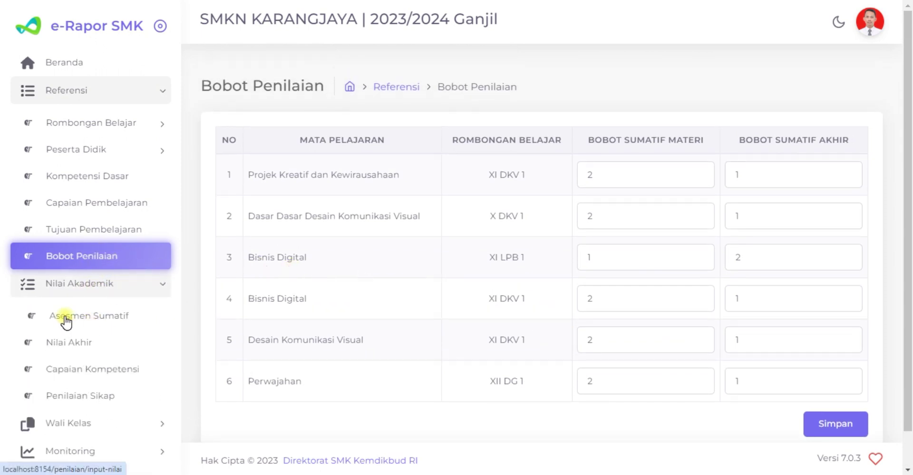
pyautogui.click(67, 320)
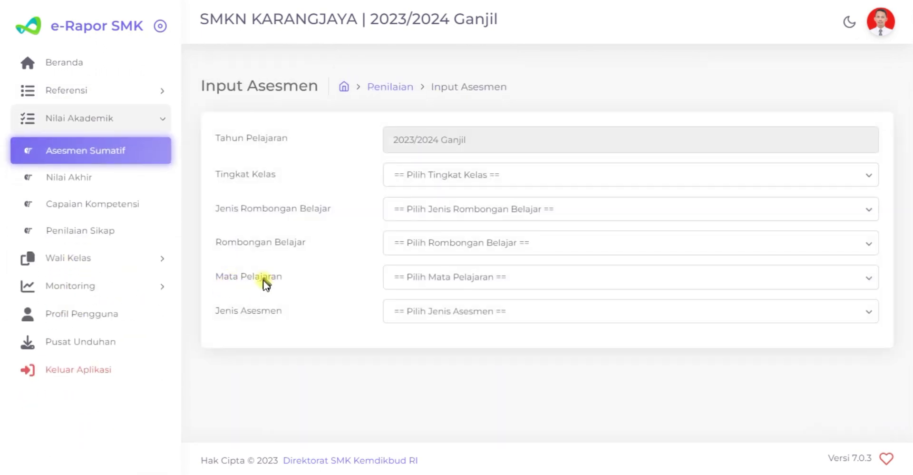
# Set the assessment form to Kelas 12, Reguler, class group XII DG 1, subject Perwajahan and assessment type Sumatif Lingkup Materi.
pyautogui.click(479, 175)
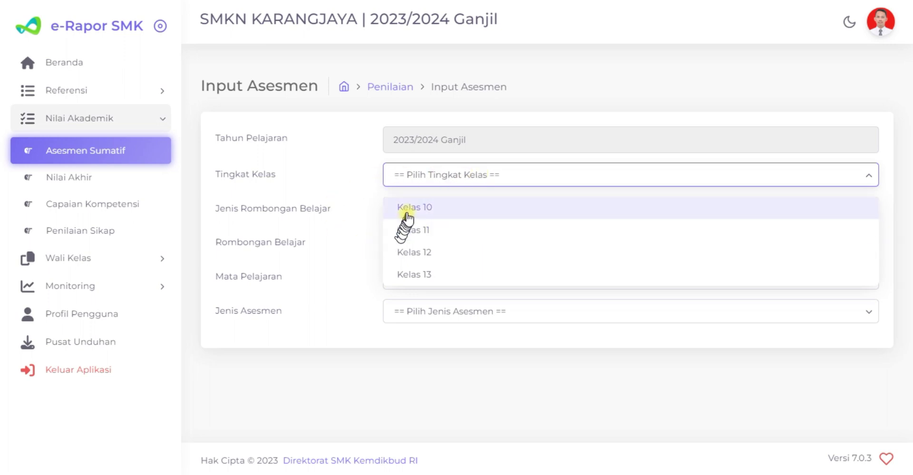
pyautogui.click(425, 253)
pyautogui.click(439, 221)
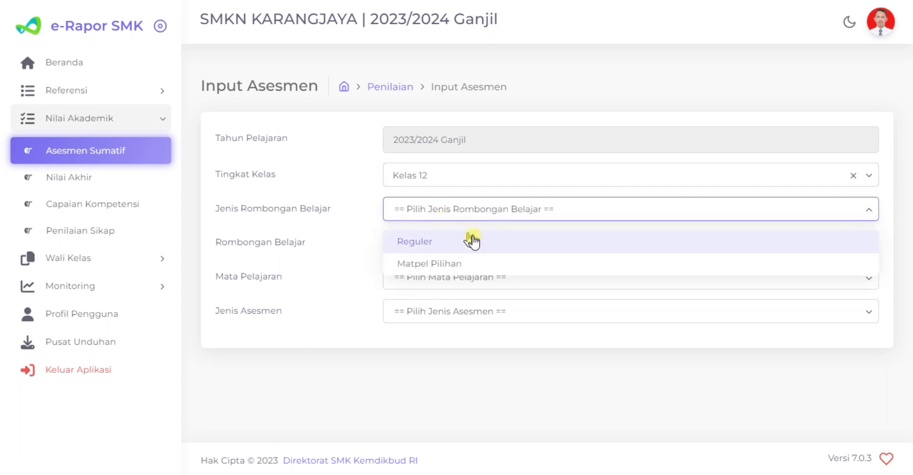
pyautogui.click(416, 248)
pyautogui.click(433, 241)
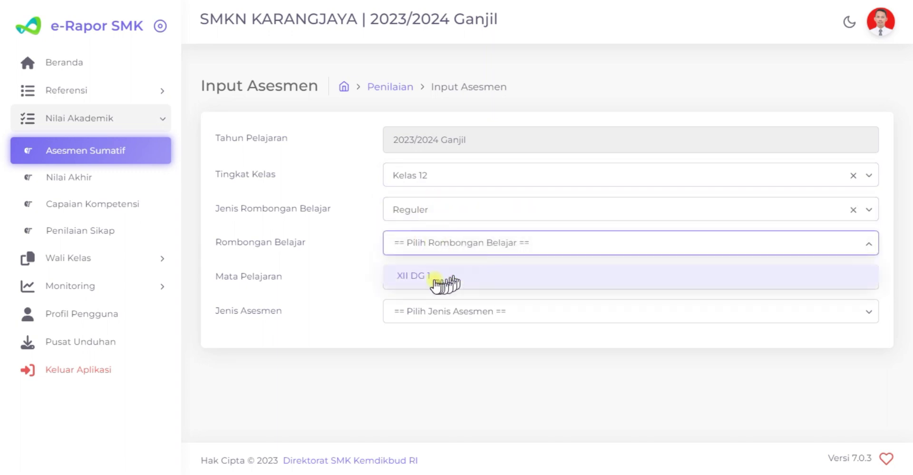
pyautogui.click(440, 276)
pyautogui.click(479, 282)
pyautogui.click(447, 315)
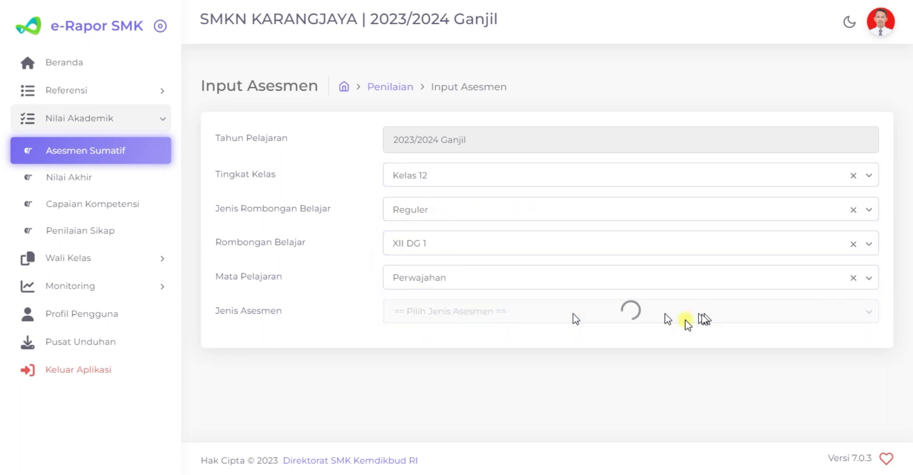
pyautogui.click(481, 312)
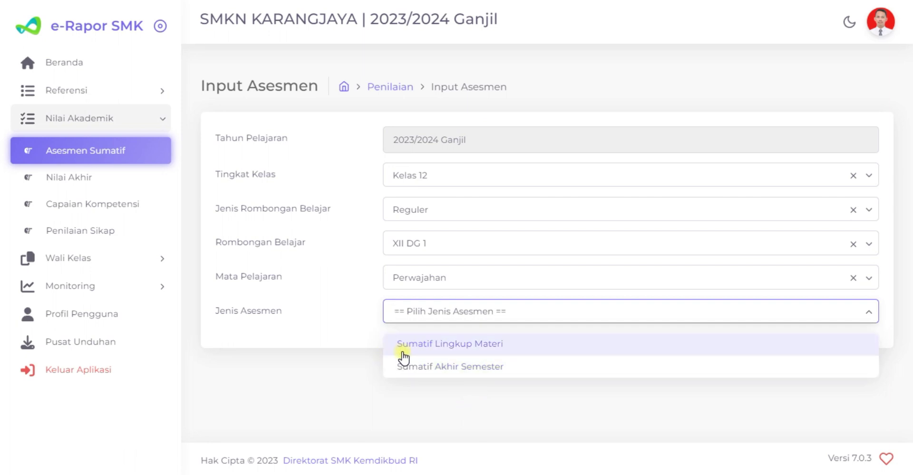
pyautogui.click(478, 350)
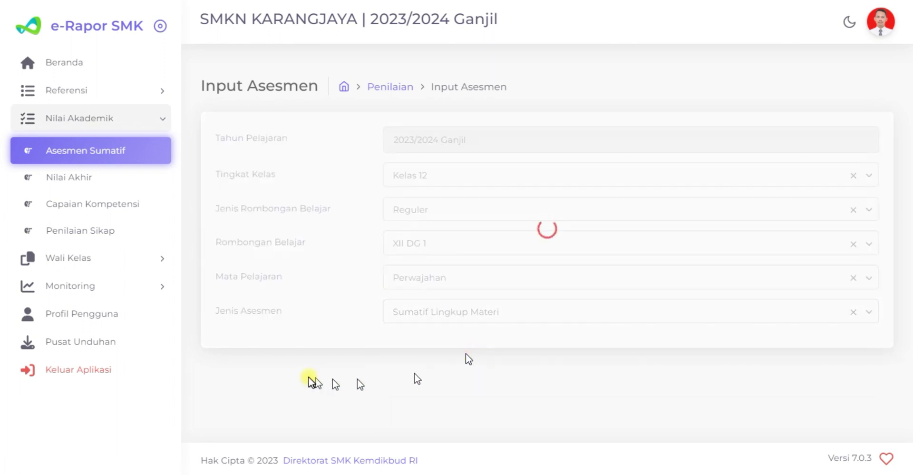
# Check which learning objectives the TP 1 and TP 2 columns stand for in the student score table.
pyautogui.scroll(-3, 395, 338)
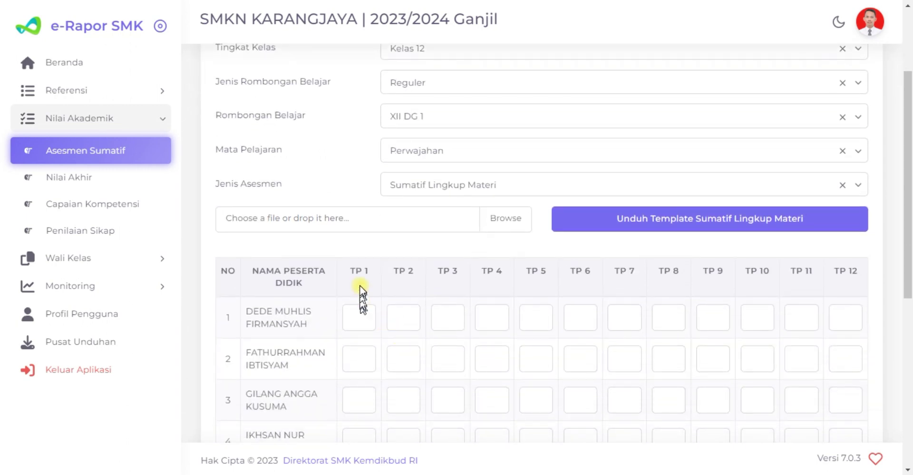
pyautogui.moveTo(362, 271)
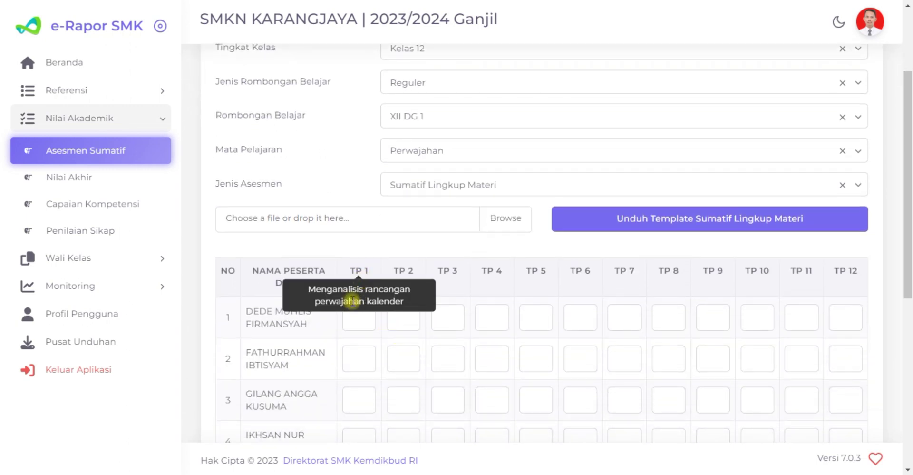
pyautogui.moveTo(409, 272)
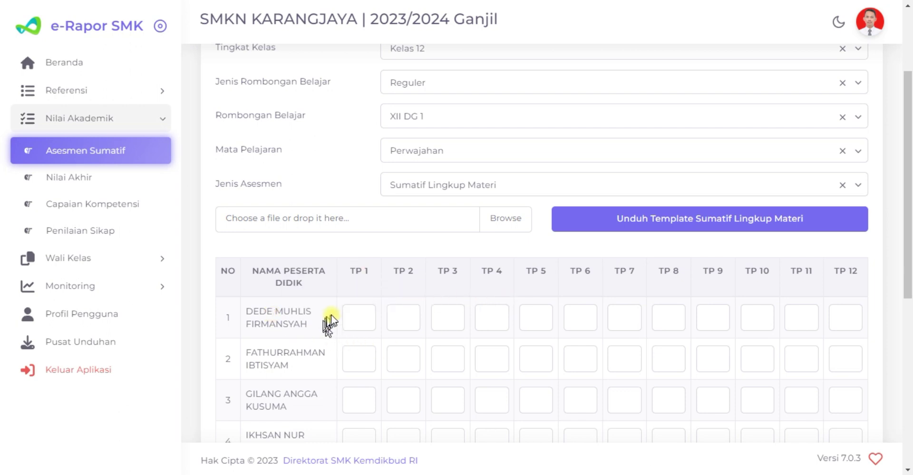
# Switch the Perwajahan assessment type for XII DG 1 to Sumatif Akhir Semester.
pyautogui.click(354, 318)
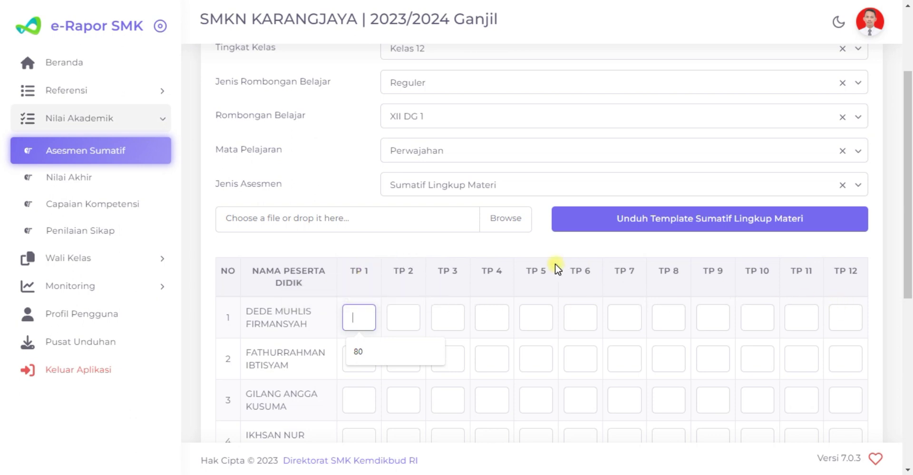
pyautogui.click(304, 325)
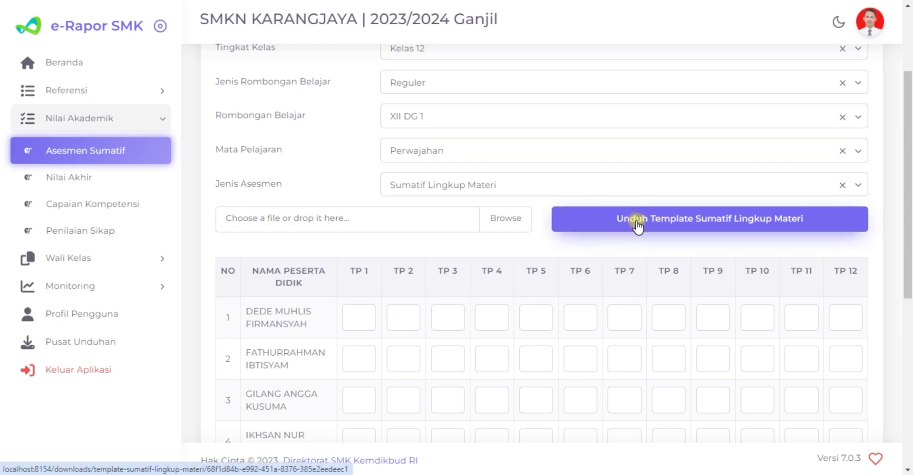
pyautogui.click(394, 187)
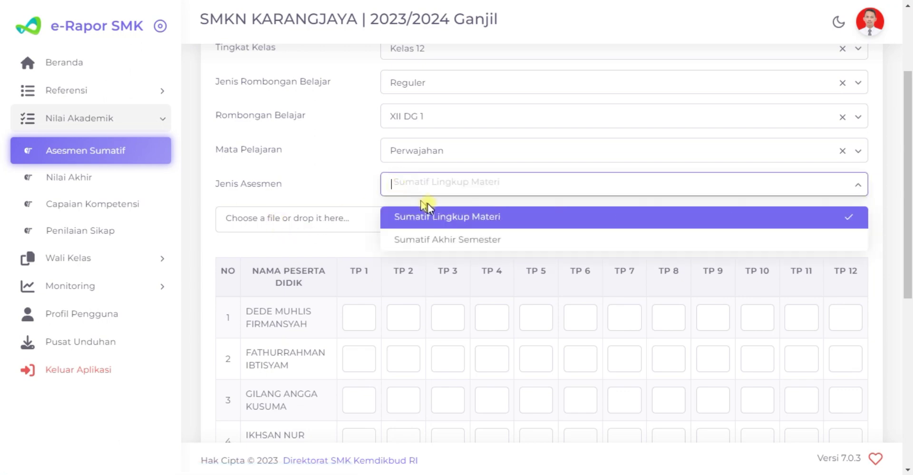
pyautogui.click(432, 240)
# Look over the Non Tes and Tes score columns for the students and view the available assessment types.
pyautogui.scroll(-5, 432, 243)
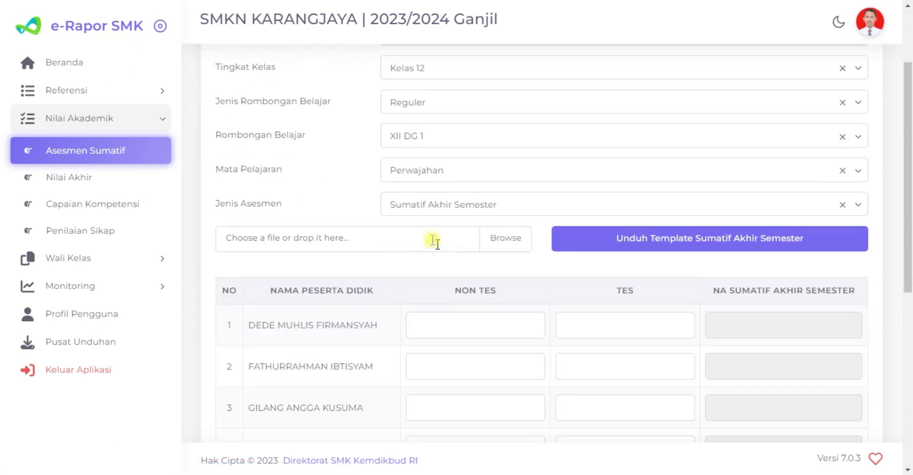
pyautogui.scroll(-2, 475, 219)
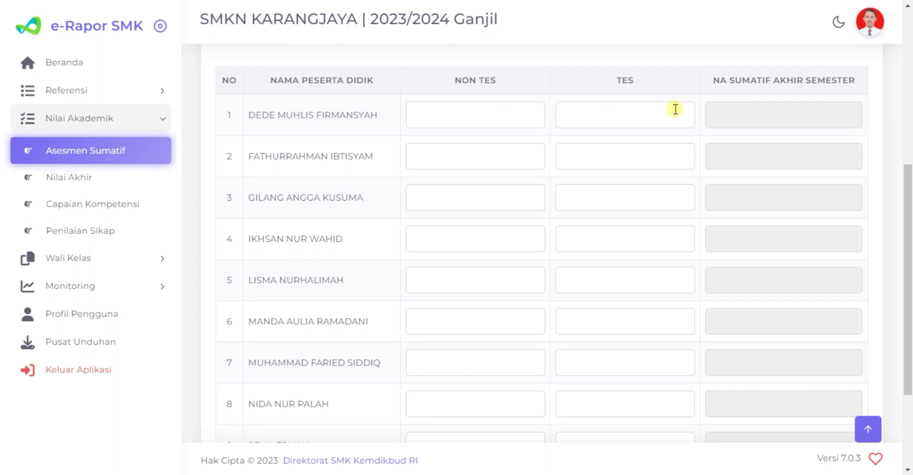
pyautogui.scroll(3, 552, 159)
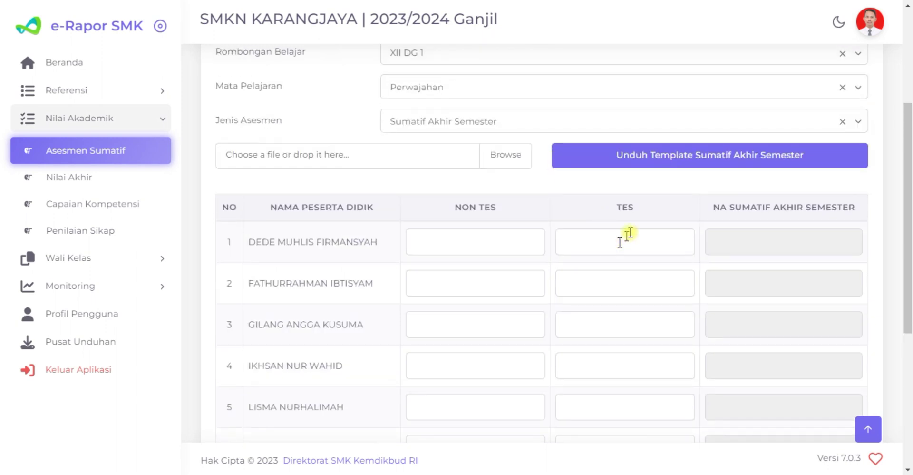
pyautogui.click(631, 247)
pyautogui.click(627, 325)
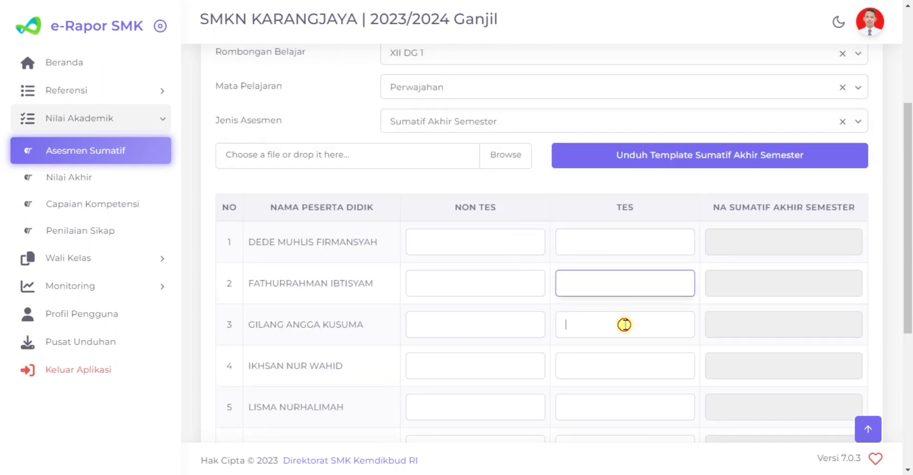
pyautogui.click(619, 362)
pyautogui.scroll(4, 557, 304)
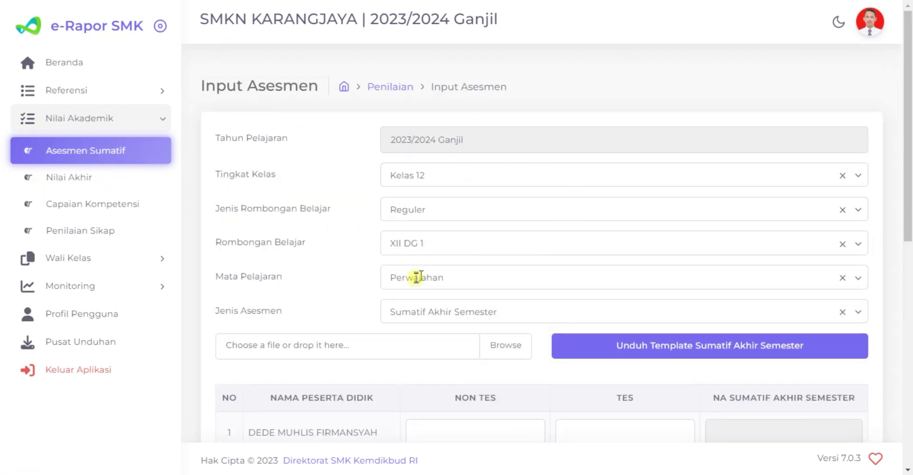
pyautogui.click(494, 308)
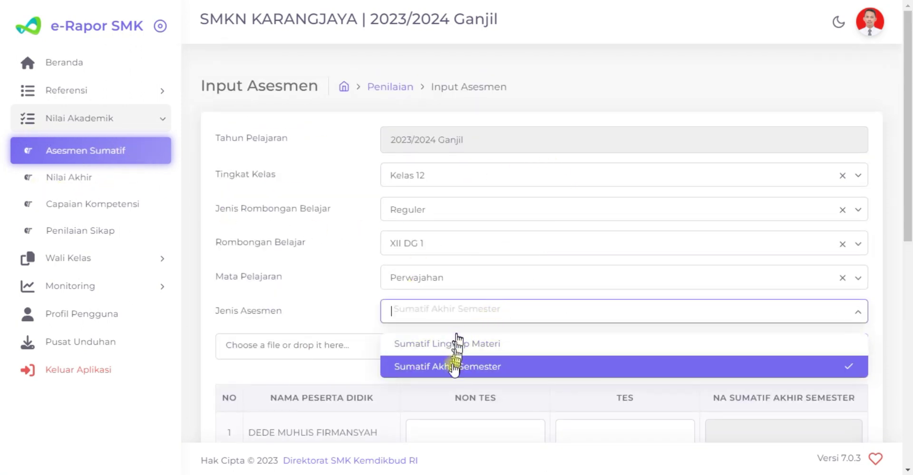
# Open the Nilai Akhir input form and set it to Kelas 12, Reguler, XII DG 1, Perwajahan and Nilai Asesmen.
pyautogui.click(75, 181)
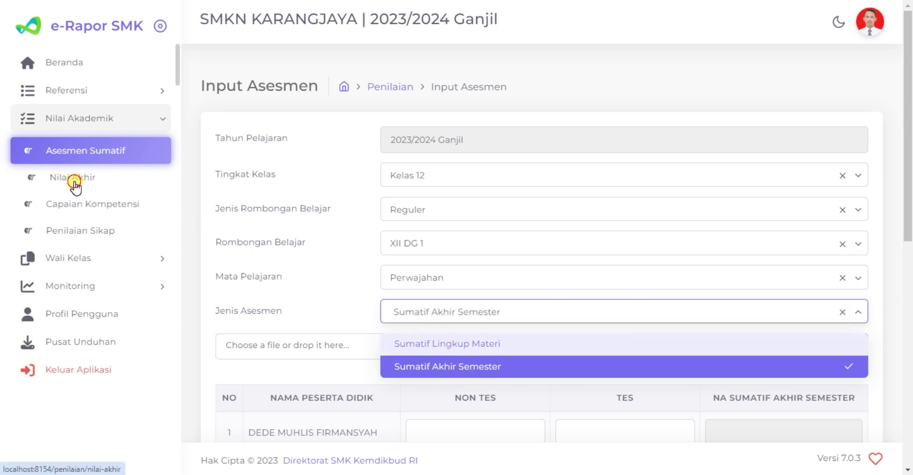
pyautogui.click(440, 175)
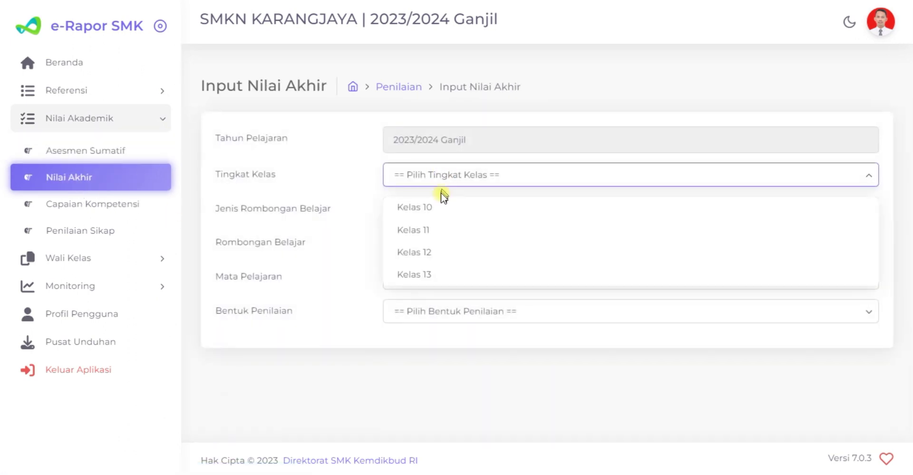
pyautogui.click(440, 251)
pyautogui.click(431, 206)
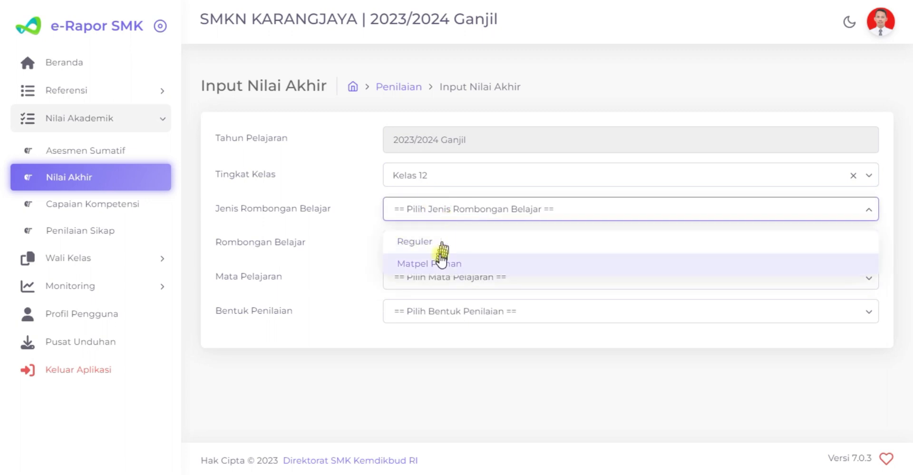
pyautogui.click(439, 242)
pyautogui.click(437, 246)
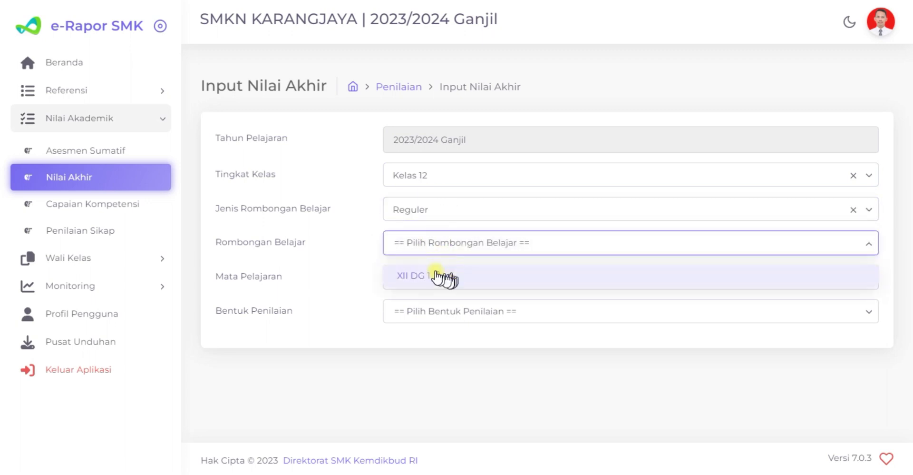
pyautogui.click(438, 276)
pyautogui.click(464, 279)
pyautogui.click(445, 310)
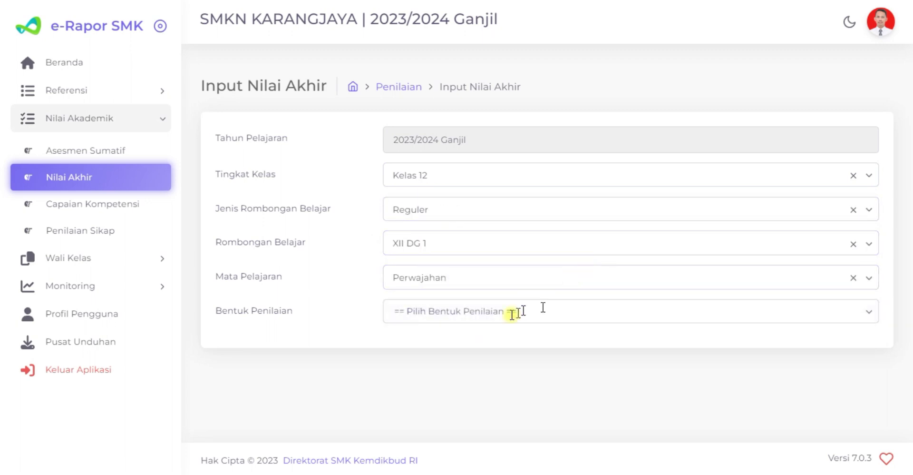
pyautogui.click(504, 312)
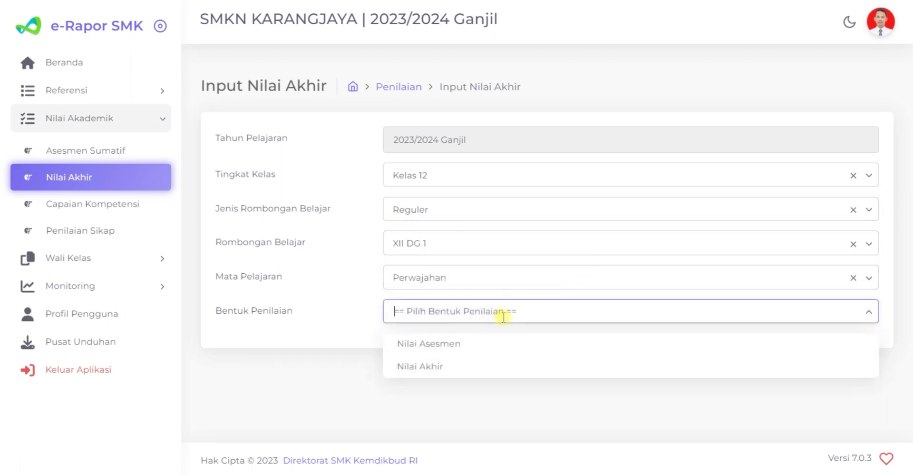
pyautogui.click(440, 349)
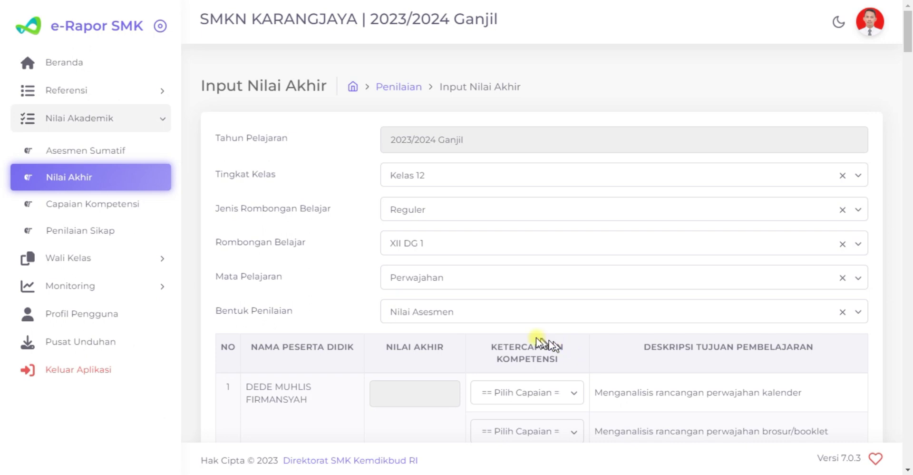
# View the Ketercapaian Kompetensi options for the first student's objective "Menganalisis rancangan perwajahan kalender" and leave it unset.
pyautogui.scroll(-1, 522, 339)
pyautogui.scroll(-2, 522, 339)
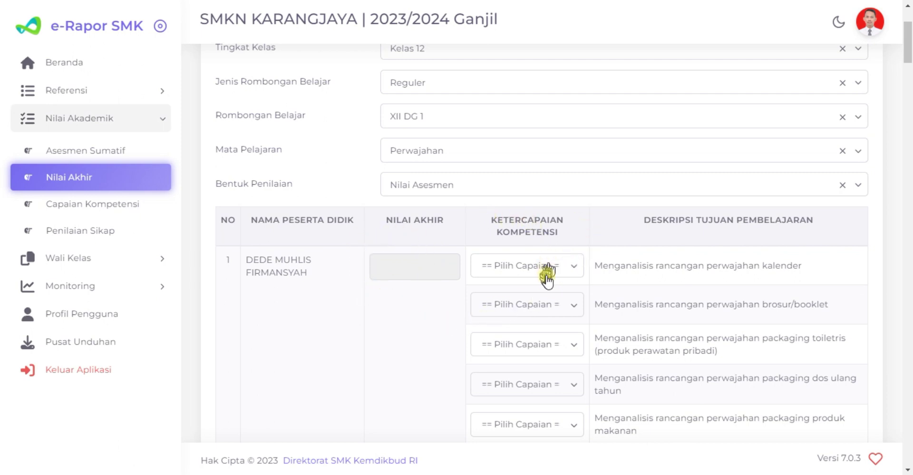
pyautogui.click(569, 268)
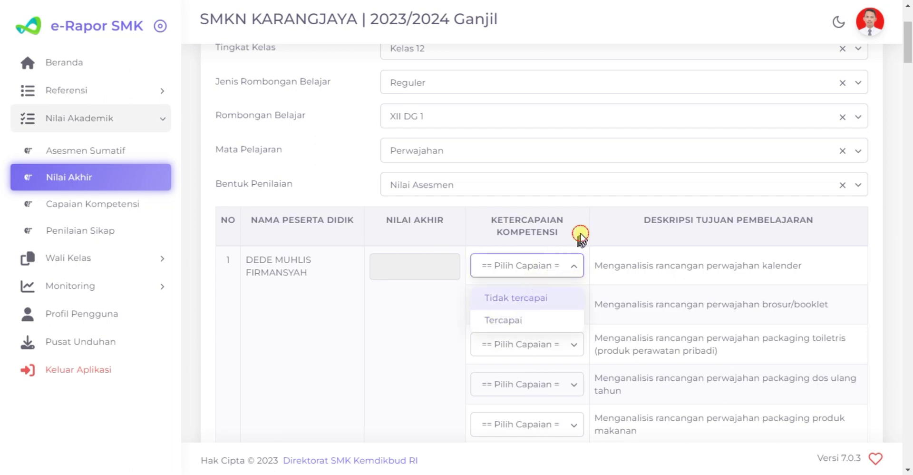
pyautogui.click(597, 240)
# Read through the first student's learning objectives and check the achievement options for "Menampilkan perwajahan brosur/booklet".
pyautogui.scroll(-8, 656, 347)
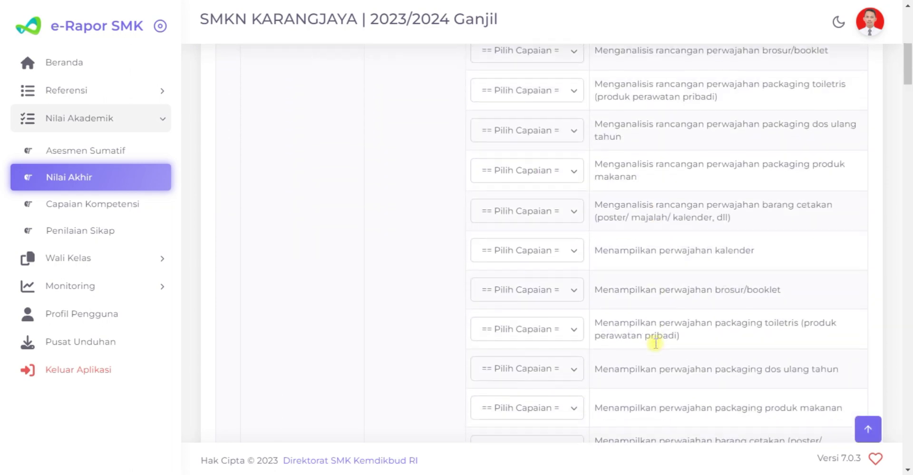
pyautogui.scroll(8, 656, 345)
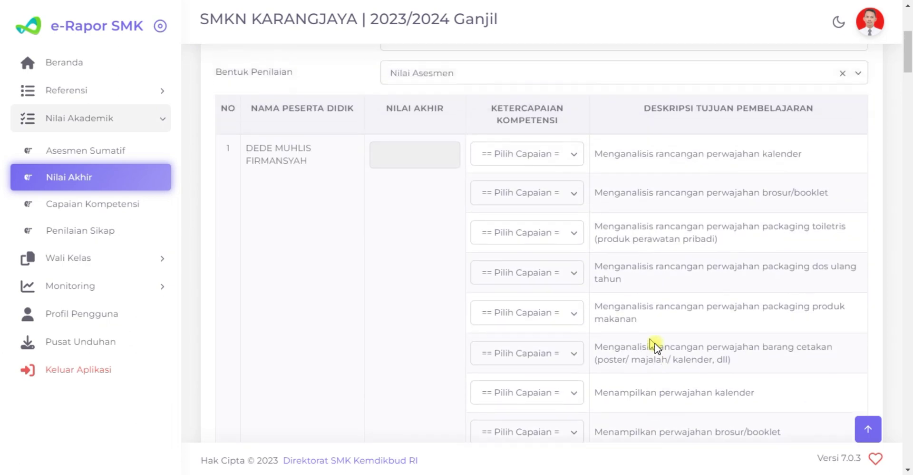
pyautogui.scroll(-3, 655, 345)
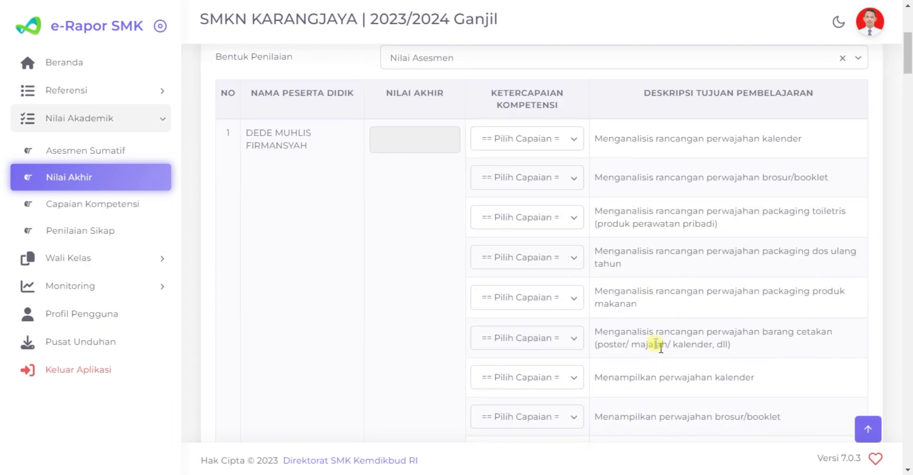
pyautogui.scroll(-3, 661, 346)
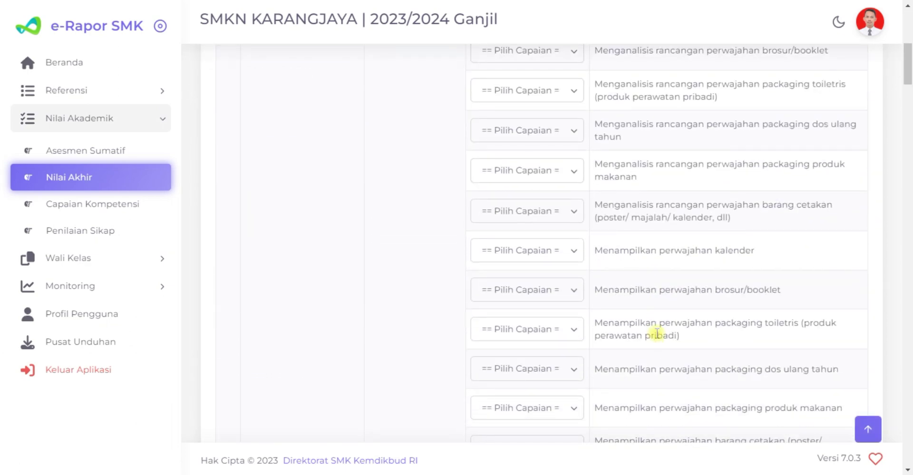
pyautogui.click(562, 298)
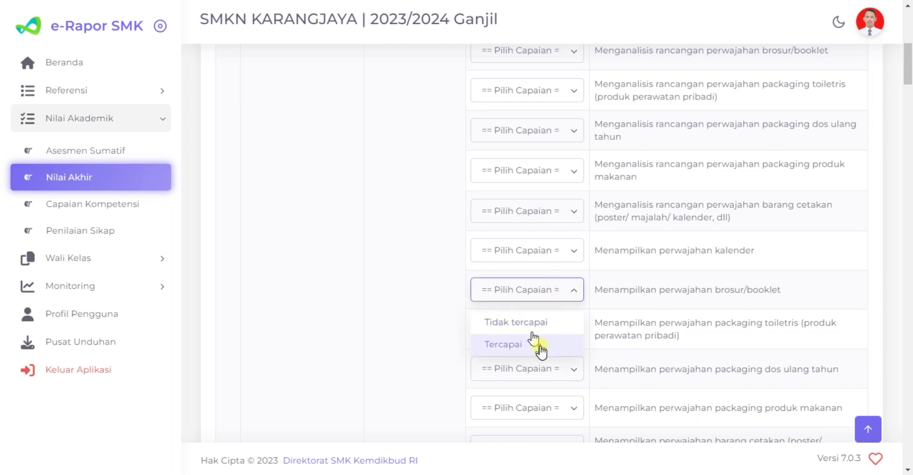
pyautogui.click(538, 346)
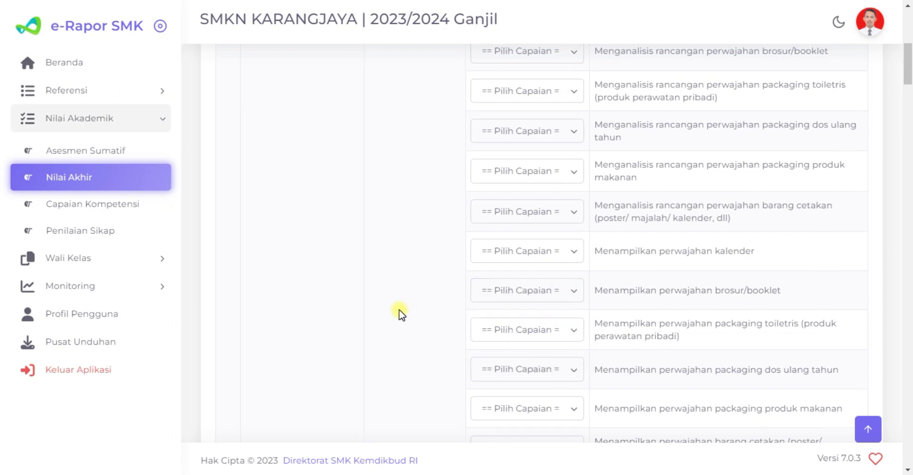
# Examine the final score and competency achievement rows of all students through to the end of the form, without saving.
pyautogui.scroll(-4, 401, 313)
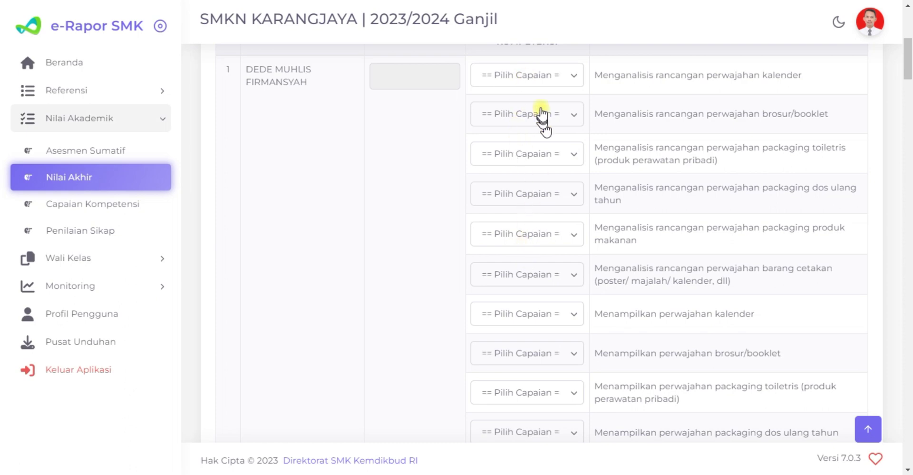
pyautogui.scroll(-5, 585, 207)
pyautogui.scroll(-8, 585, 209)
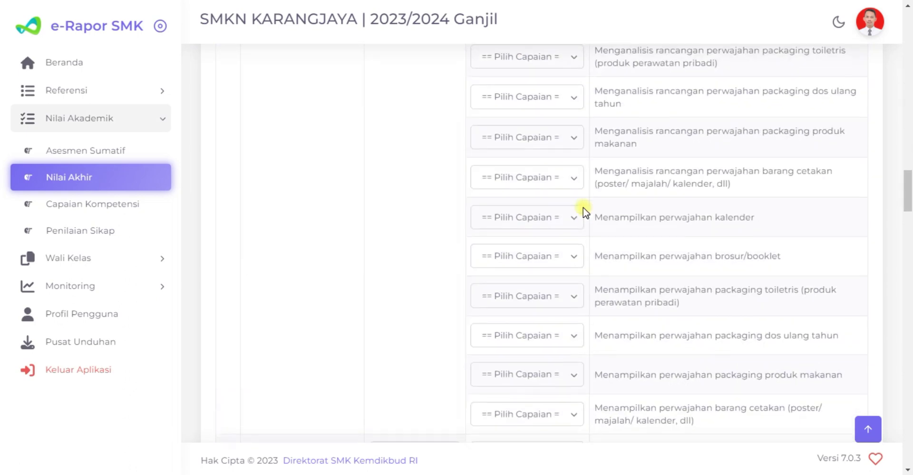
pyautogui.scroll(-1, 585, 210)
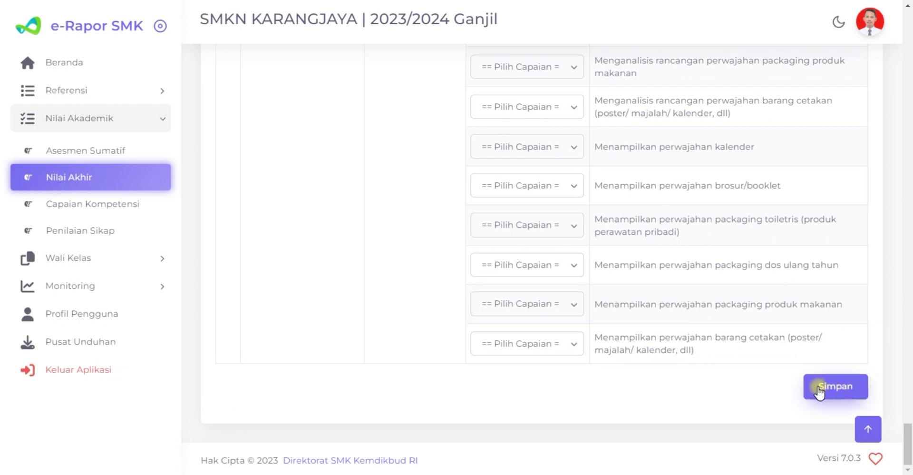
pyautogui.scroll(3, 509, 271)
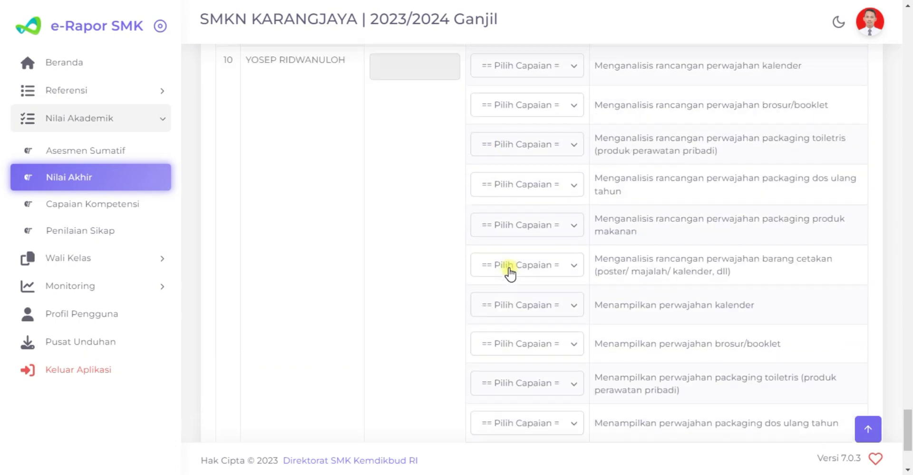
pyautogui.scroll(11, 510, 274)
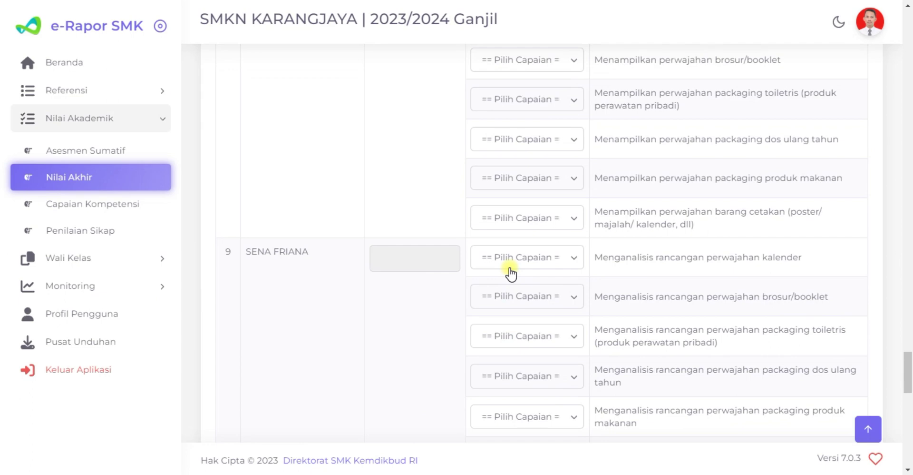
pyautogui.scroll(20, 514, 242)
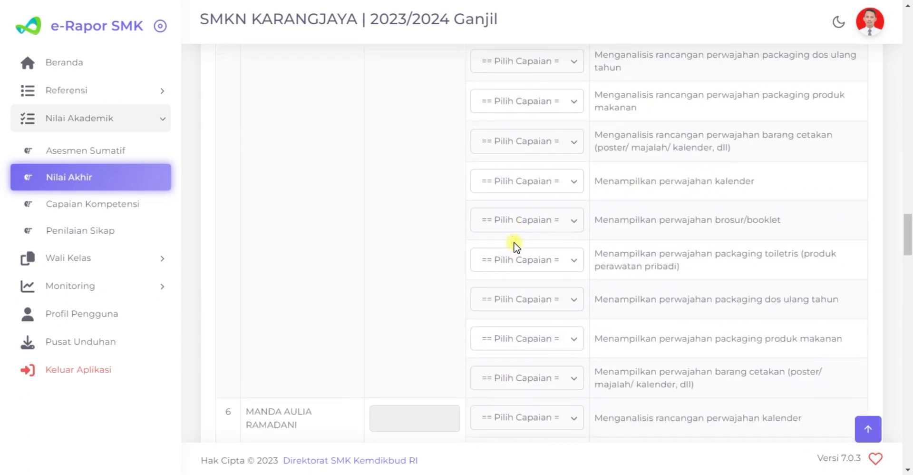
pyautogui.scroll(19, 516, 245)
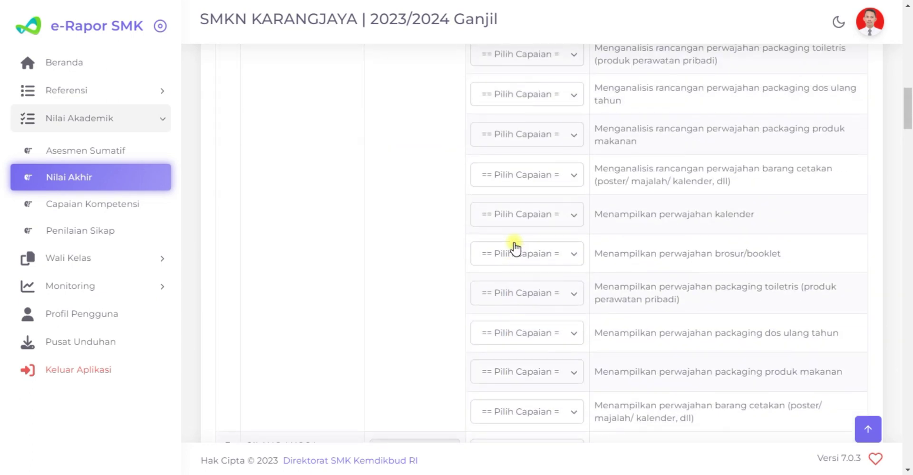
pyautogui.scroll(-20, 515, 247)
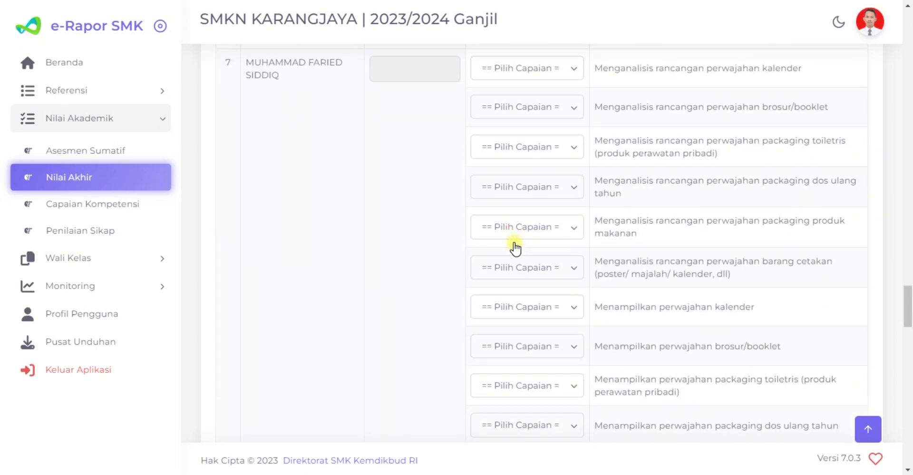
pyautogui.scroll(-5, 513, 246)
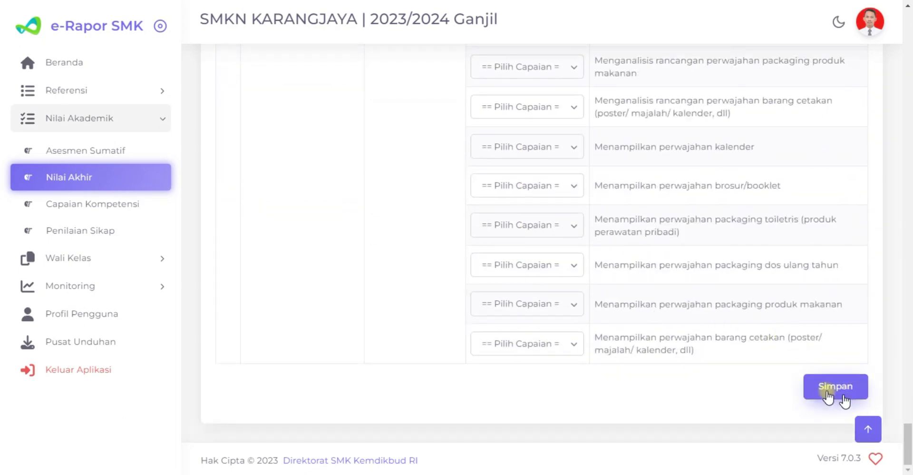
pyautogui.scroll(20, 574, 275)
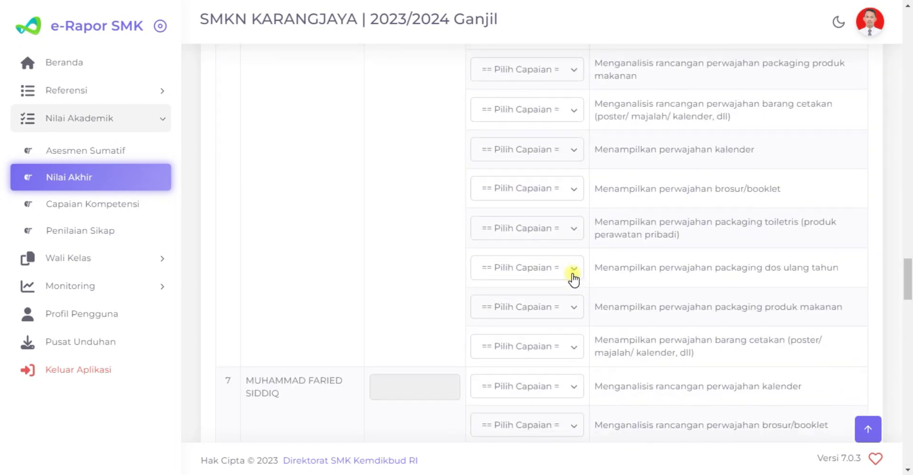
pyautogui.scroll(5, 573, 278)
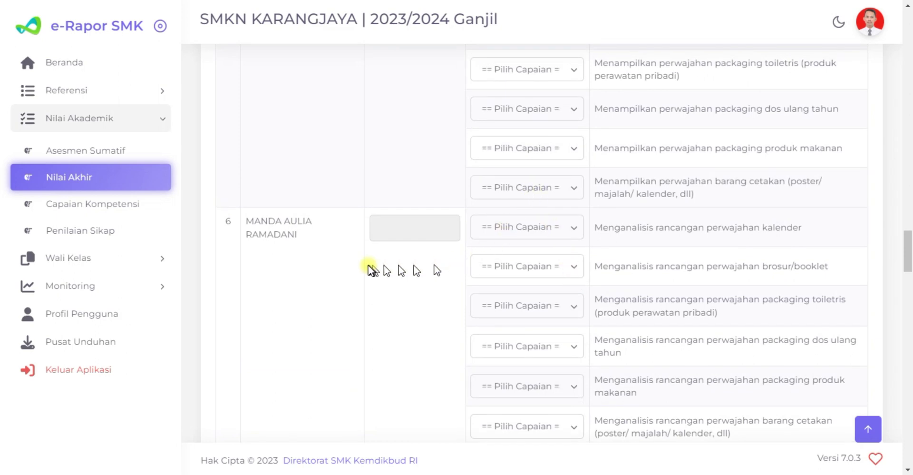
# Open the Capaian Kompetensi form and set it to Kelas 12, Reguler, XII DG 1 and Perwajahan.
pyautogui.scroll(-4, 400, 259)
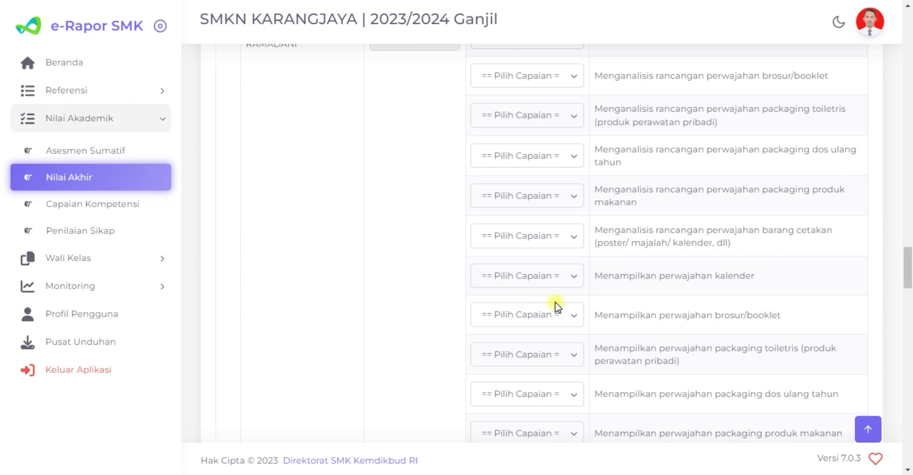
pyautogui.click(105, 205)
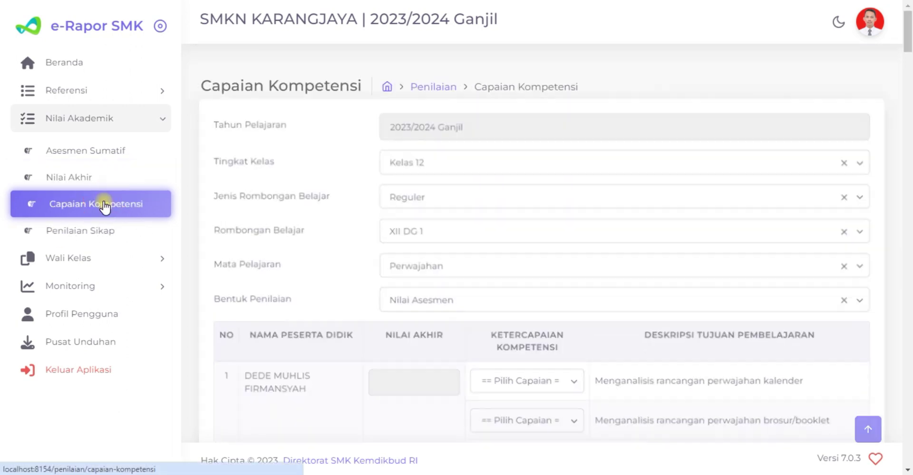
pyautogui.click(410, 174)
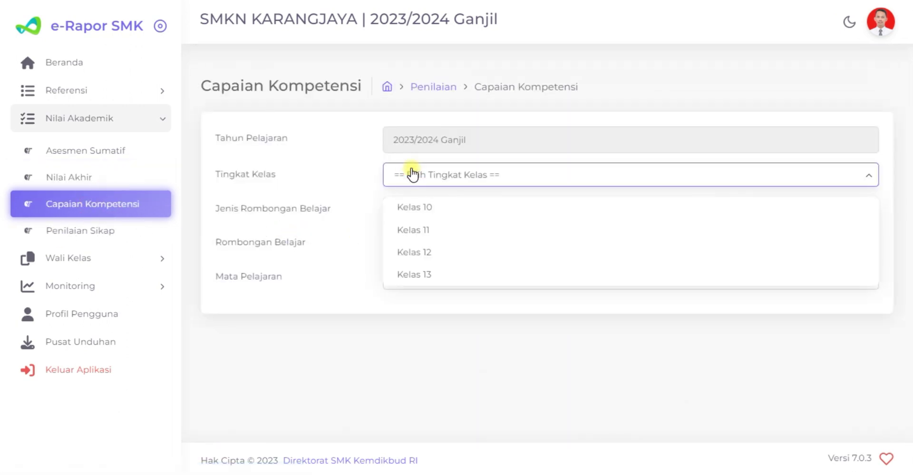
pyautogui.click(411, 253)
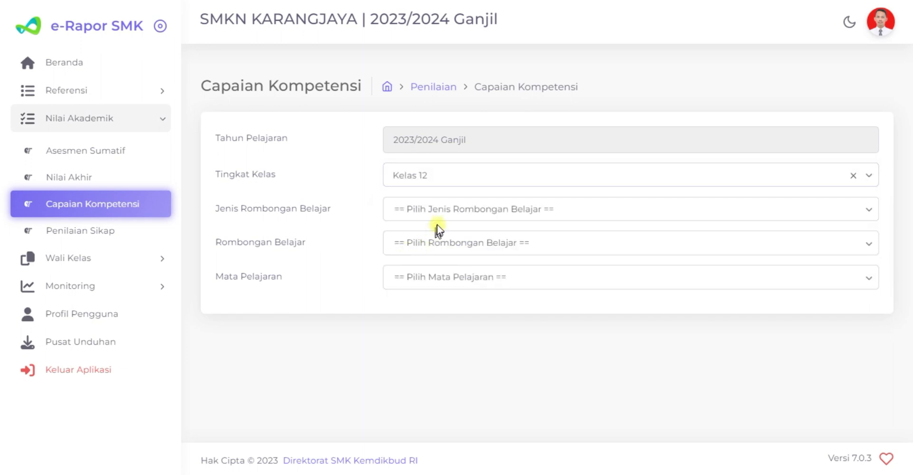
pyautogui.click(438, 210)
pyautogui.click(430, 243)
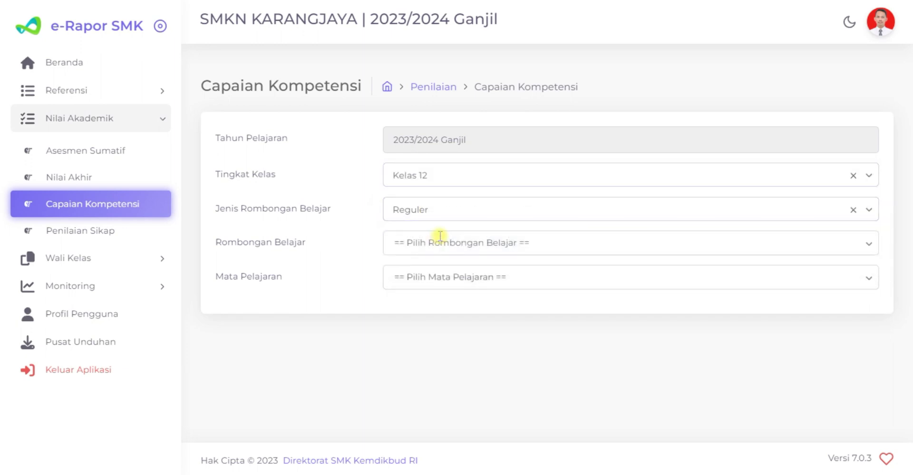
pyautogui.click(451, 243)
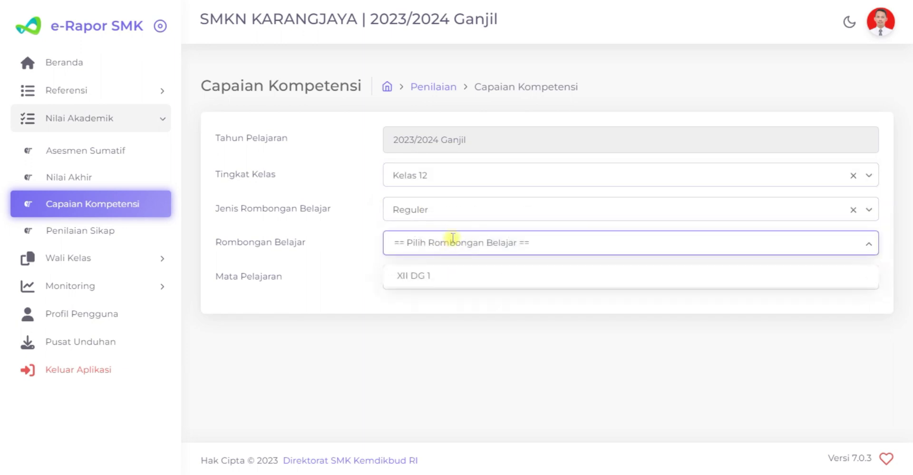
pyautogui.click(448, 273)
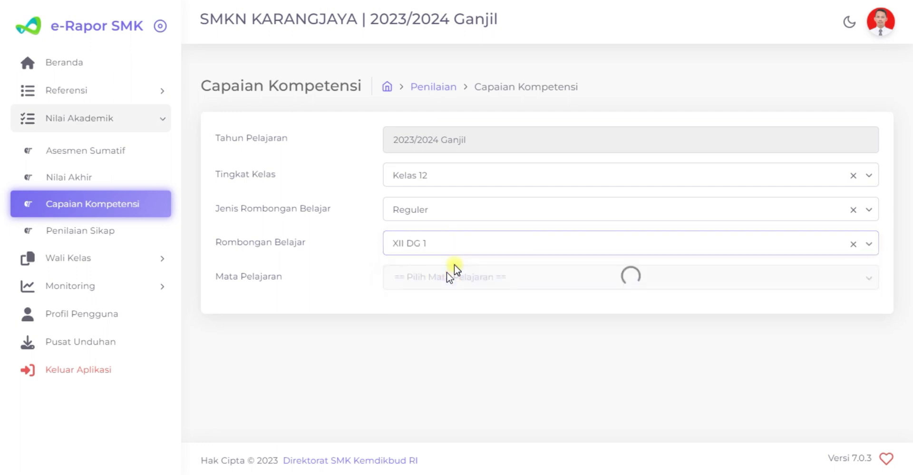
pyautogui.click(496, 281)
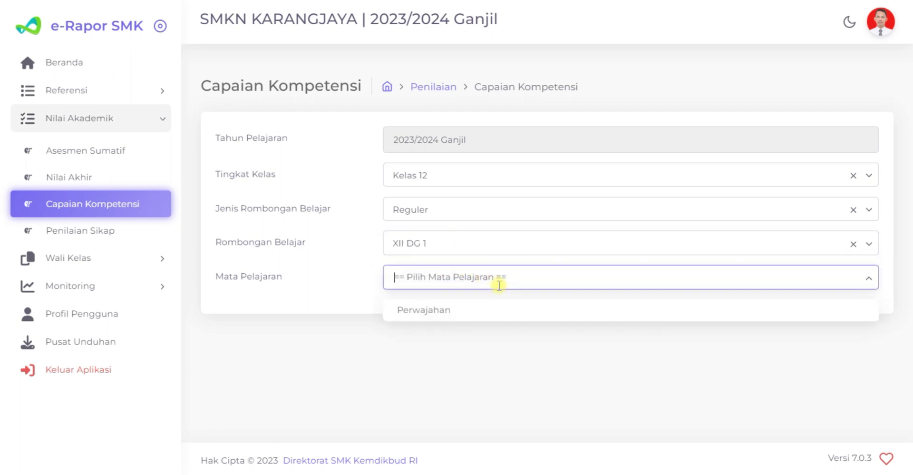
pyautogui.click(457, 310)
# Examine the fields for achieved competencies and competencies needing improvement for all students through to the end of the form.
pyautogui.scroll(-4, 503, 296)
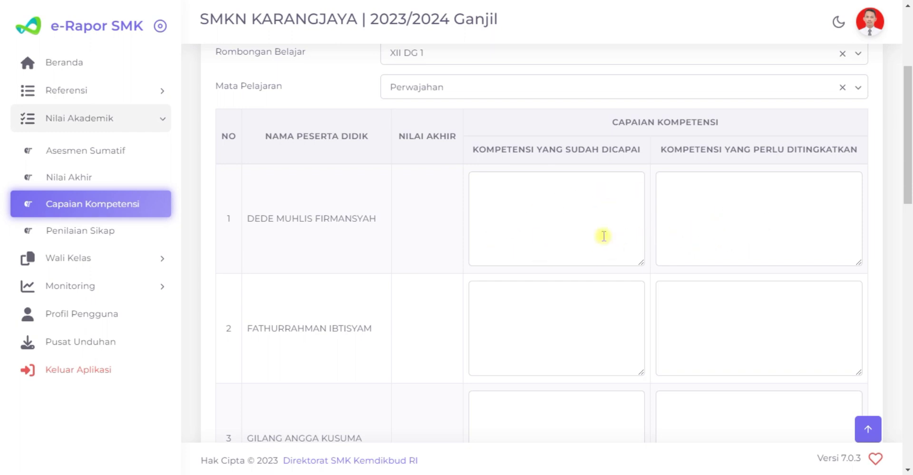
pyautogui.scroll(-8, 604, 236)
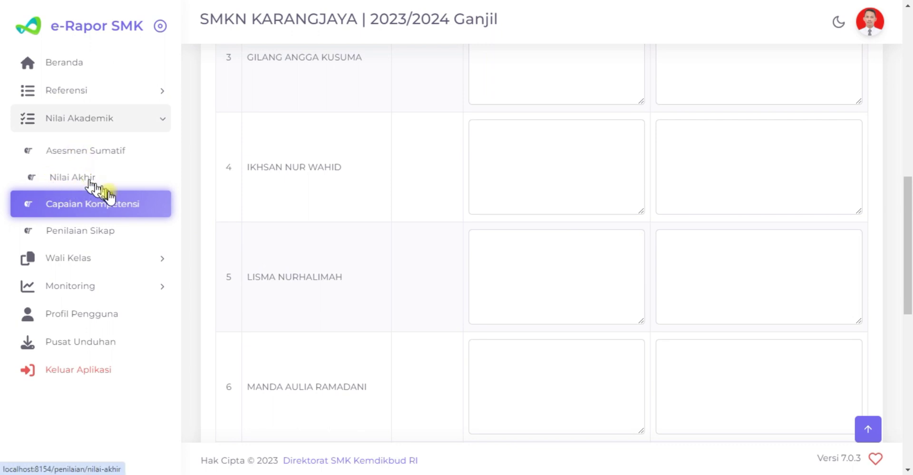
pyautogui.scroll(10, 451, 209)
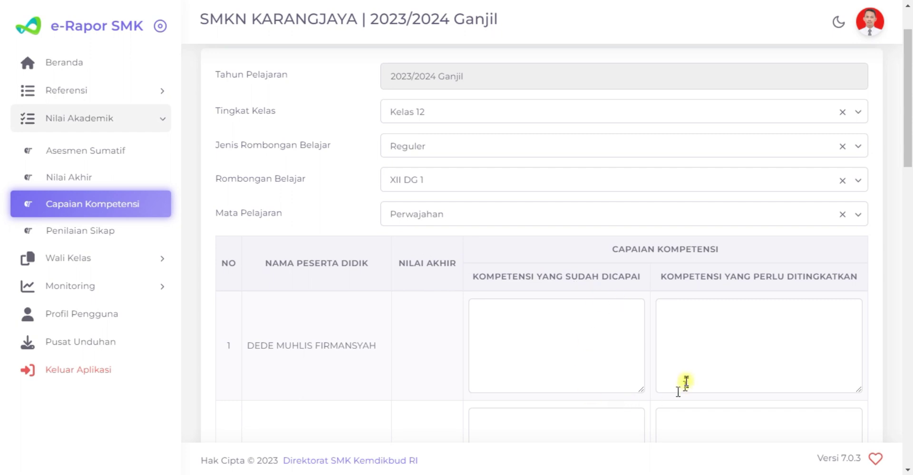
pyautogui.scroll(-5, 448, 217)
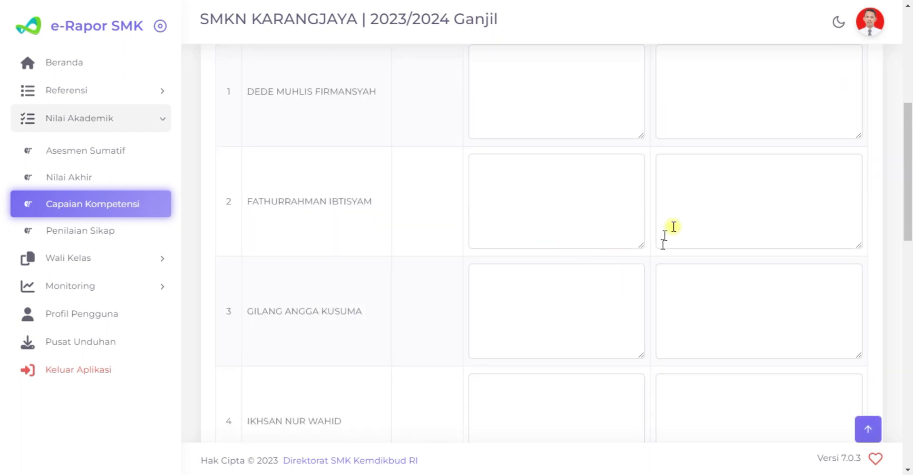
pyautogui.scroll(-12, 580, 383)
pyautogui.scroll(-3, 584, 384)
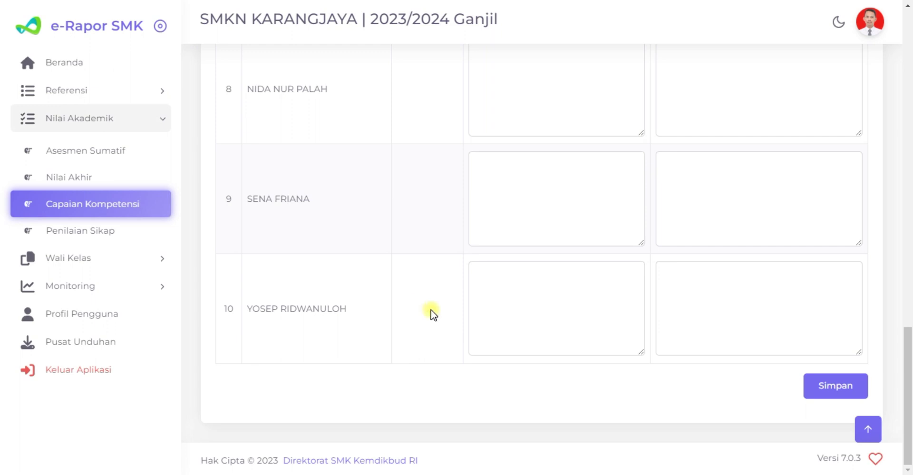
# Open a new Penilaian Sikap entry form and read through its table of attitude dimensions and elements.
pyautogui.click(61, 234)
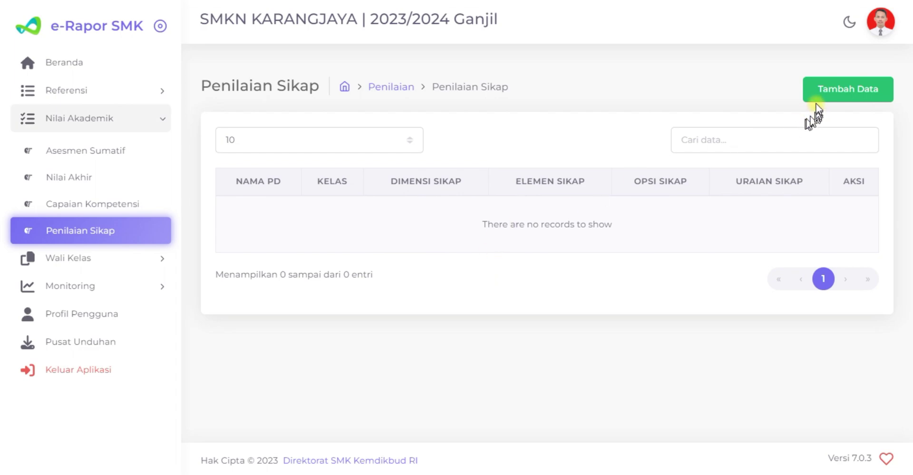
pyautogui.click(827, 90)
pyautogui.scroll(-8, 505, 243)
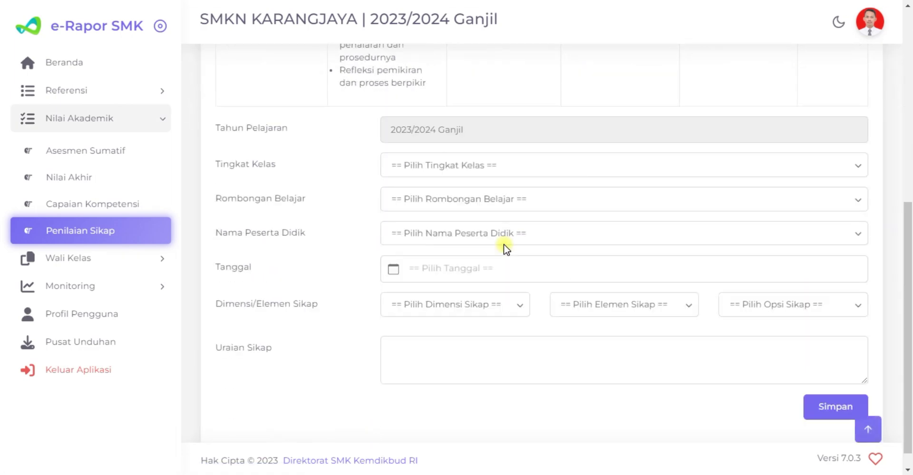
pyautogui.scroll(3, 506, 247)
pyautogui.scroll(5, 506, 249)
pyautogui.scroll(-8, 506, 249)
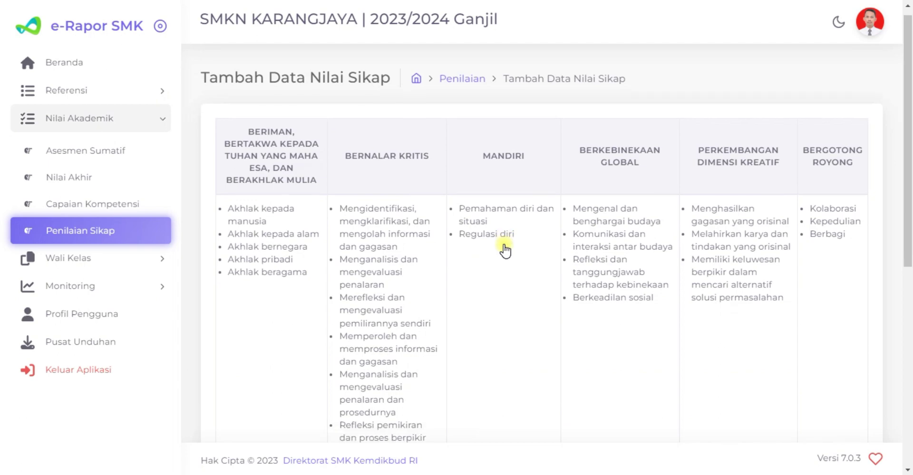
pyautogui.scroll(8, 505, 249)
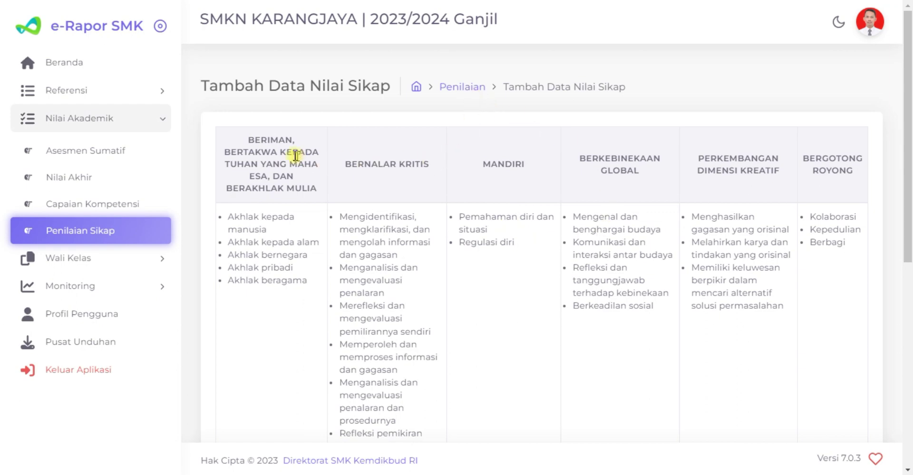
# Check the entry fields of the attitude form and view the Dimensi Sikap options, leaving them unset.
pyautogui.scroll(-8, 534, 283)
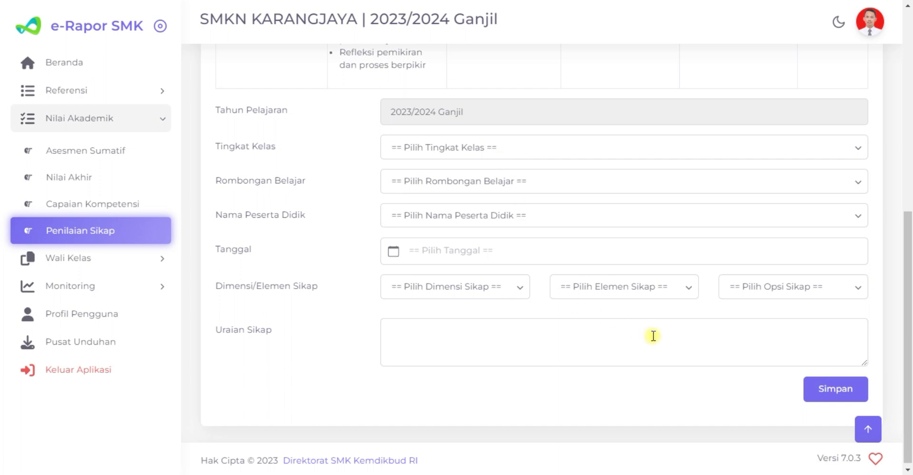
pyautogui.click(520, 292)
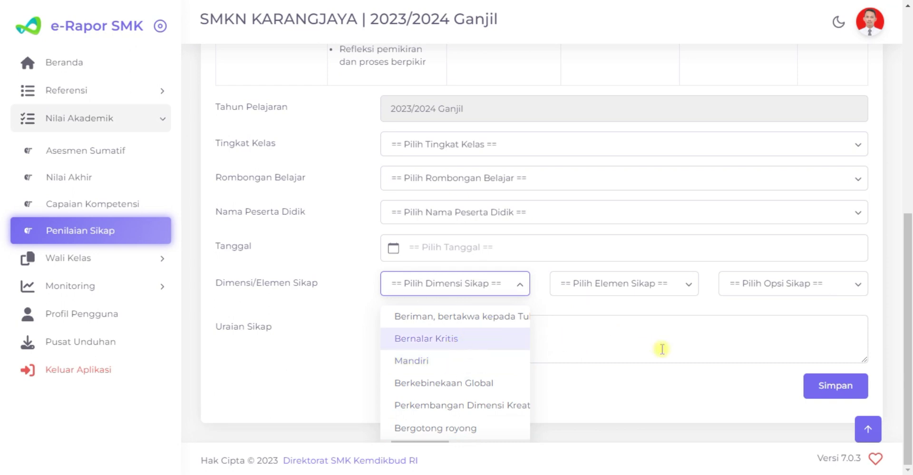
pyautogui.click(651, 376)
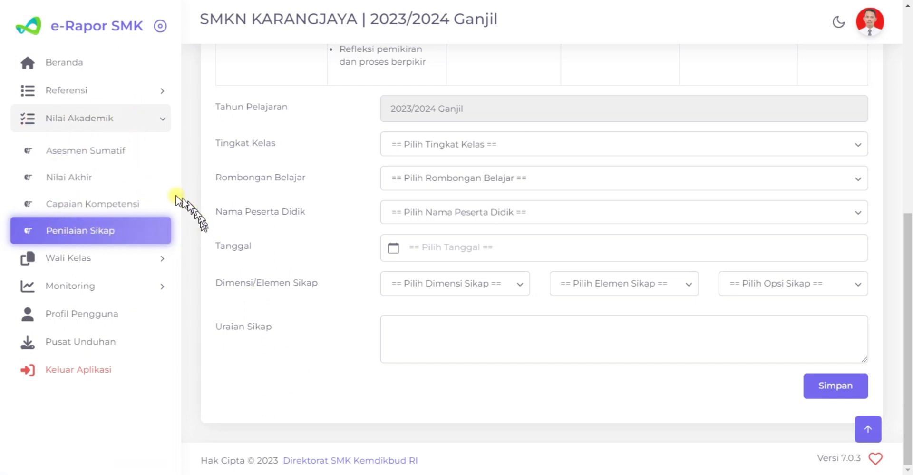
# Revisit the Capaian Kompetensi and Penilaian Sikap pages, ending on Capaian Kompetensi.
pyautogui.click(78, 204)
pyautogui.click(103, 237)
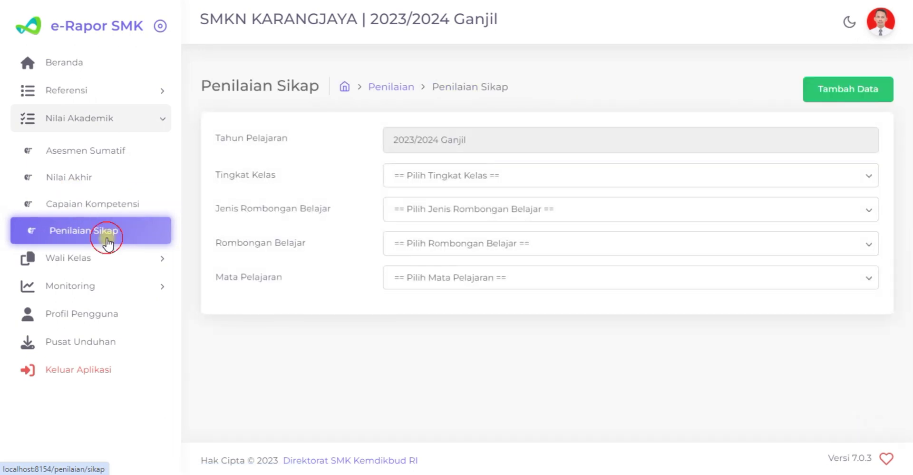
pyautogui.click(126, 206)
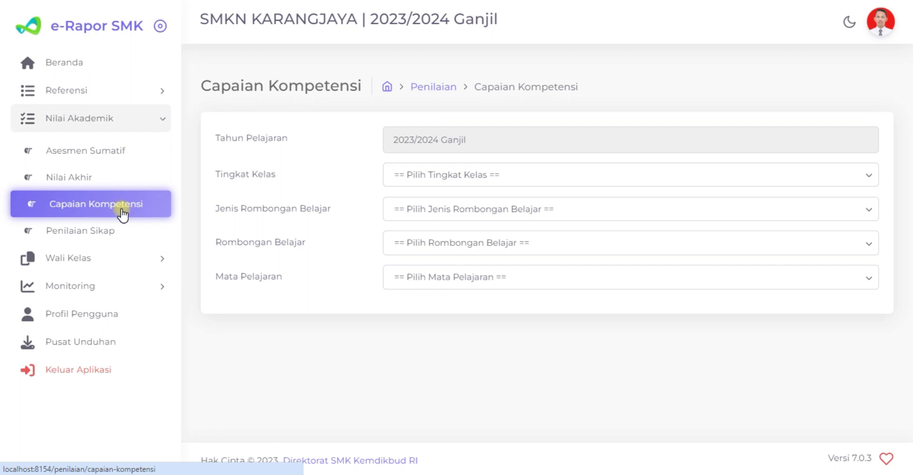
# Open the Kompetensi Dasar reference data to view the Perwajahan basic competencies.
pyautogui.click(121, 118)
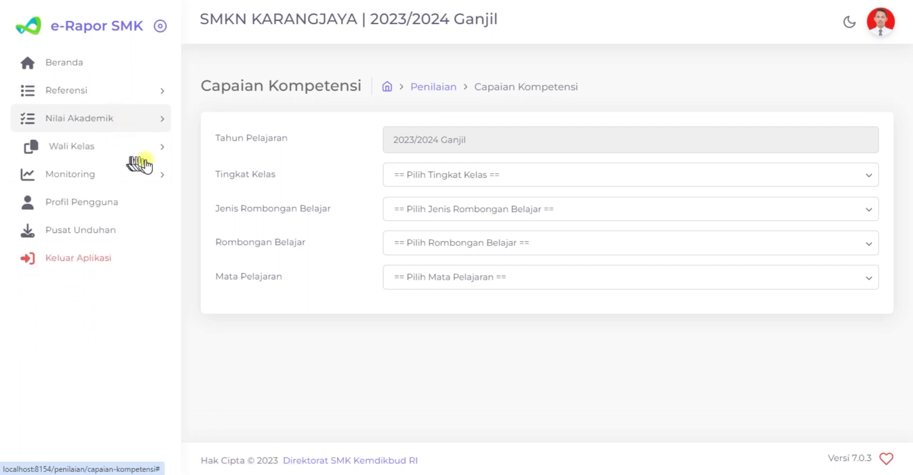
pyautogui.click(151, 95)
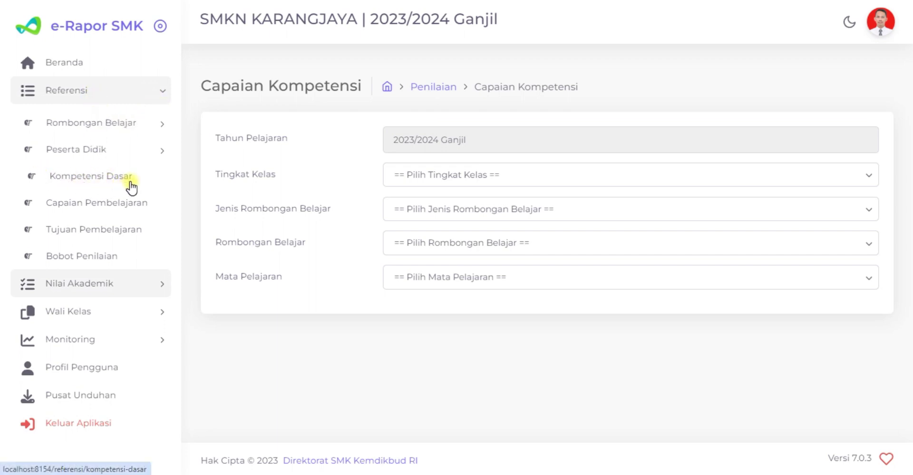
pyautogui.click(79, 180)
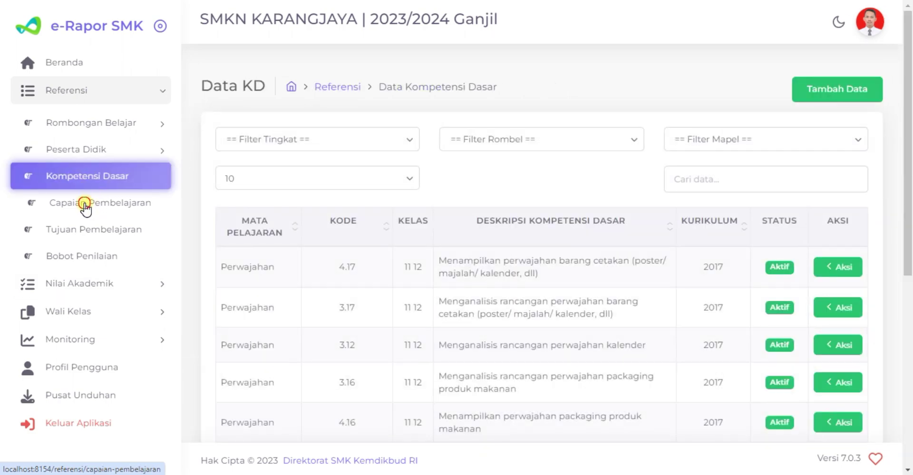
# Open the Capaian Pembelajaran reference data and examine the elements, descriptions, TP counts and statuses on its first page.
pyautogui.click(85, 203)
pyautogui.scroll(-7, 306, 220)
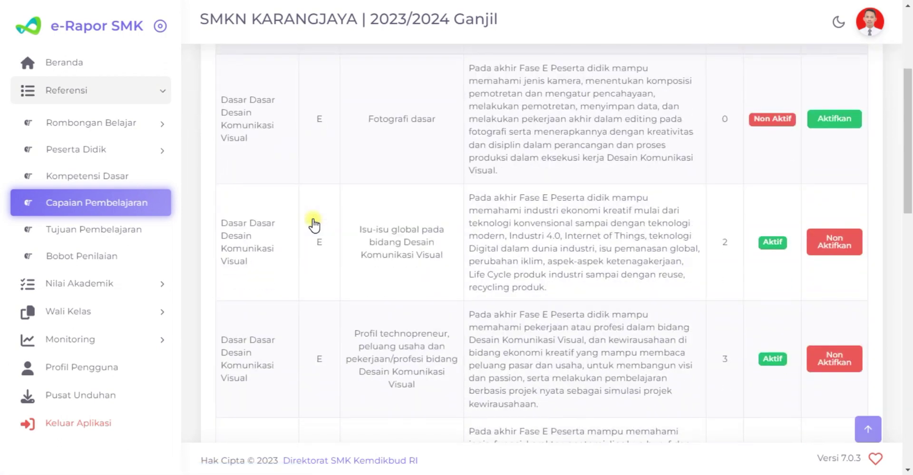
pyautogui.scroll(5, 312, 224)
pyautogui.scroll(2, 313, 223)
pyautogui.scroll(-6, 313, 223)
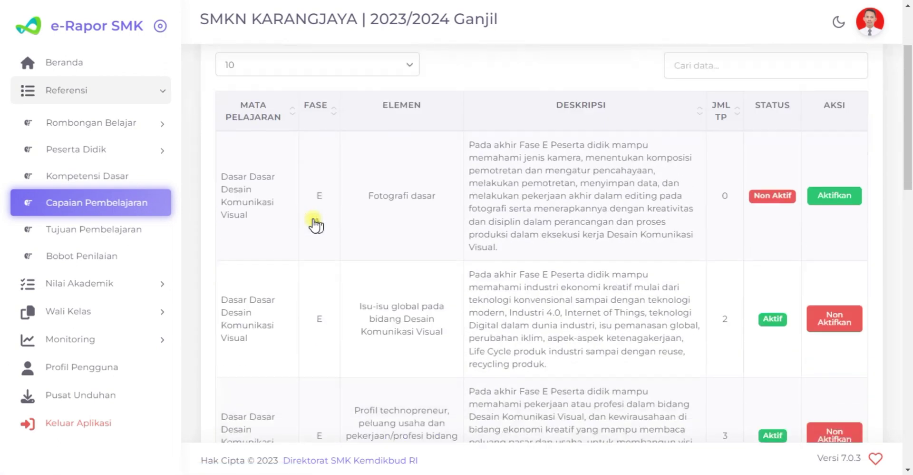
pyautogui.scroll(-3, 313, 223)
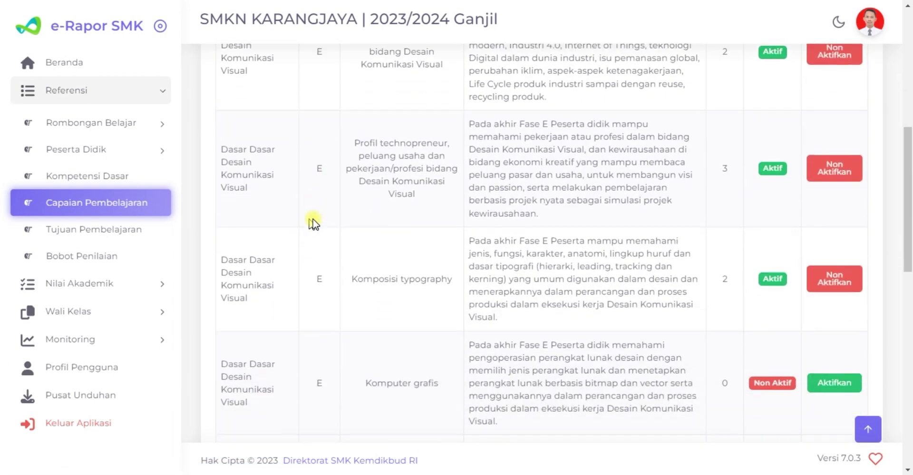
pyautogui.scroll(2, 313, 223)
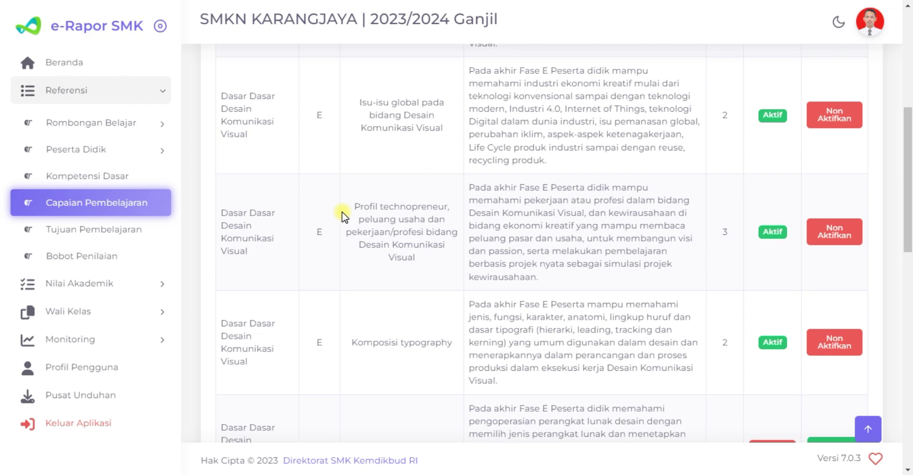
pyautogui.scroll(-10, 342, 215)
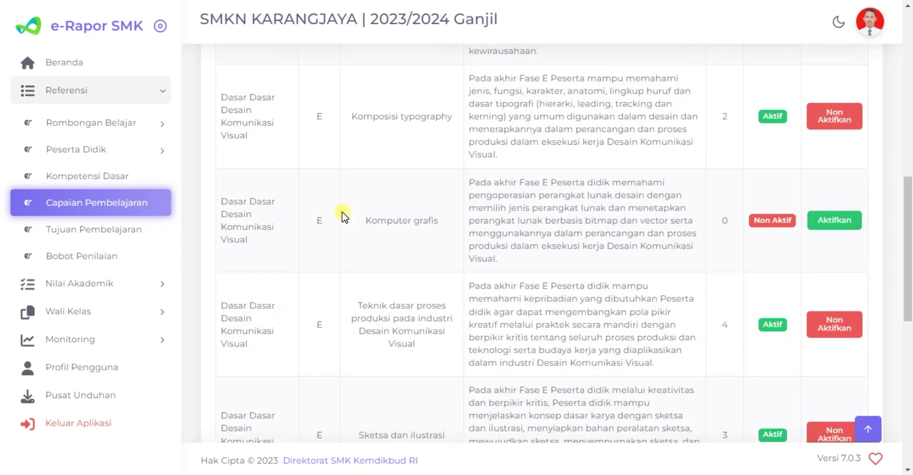
pyautogui.scroll(-4, 343, 215)
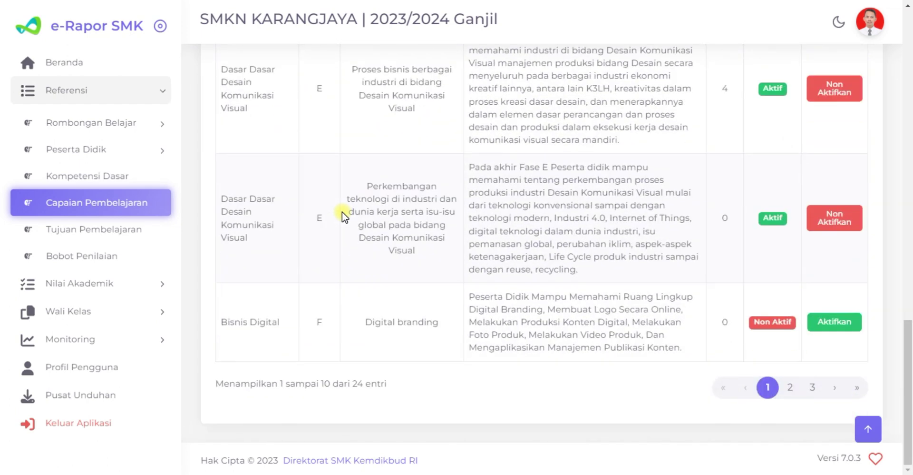
pyautogui.scroll(12, 343, 215)
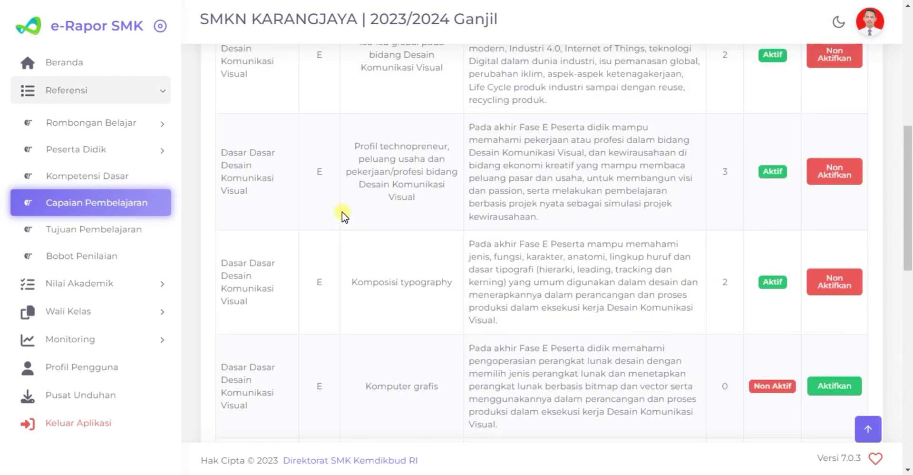
pyautogui.scroll(8, 342, 215)
pyautogui.scroll(-10, 341, 214)
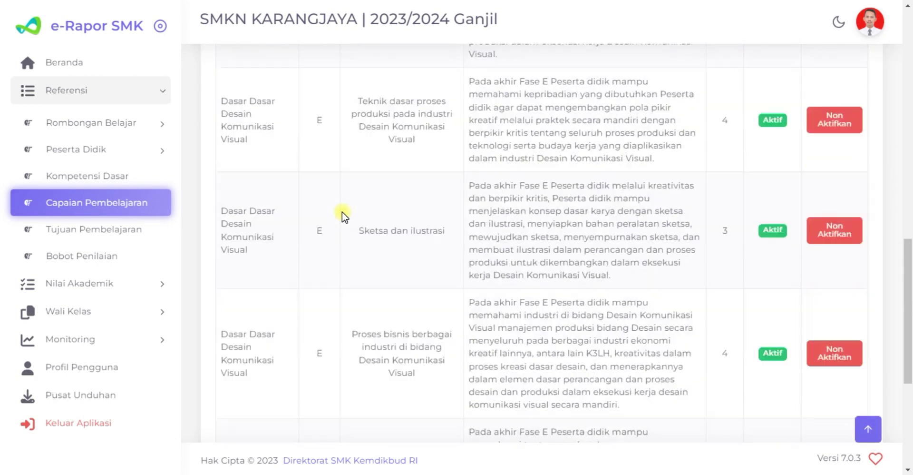
# Open the Tujuan Pembelajaran reference data and read through the learning objectives listed per subject.
pyautogui.click(99, 233)
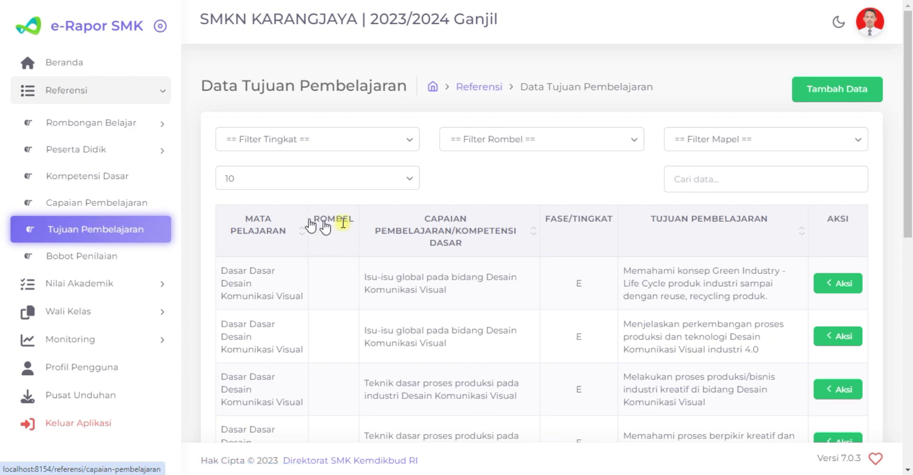
pyautogui.scroll(-4, 353, 221)
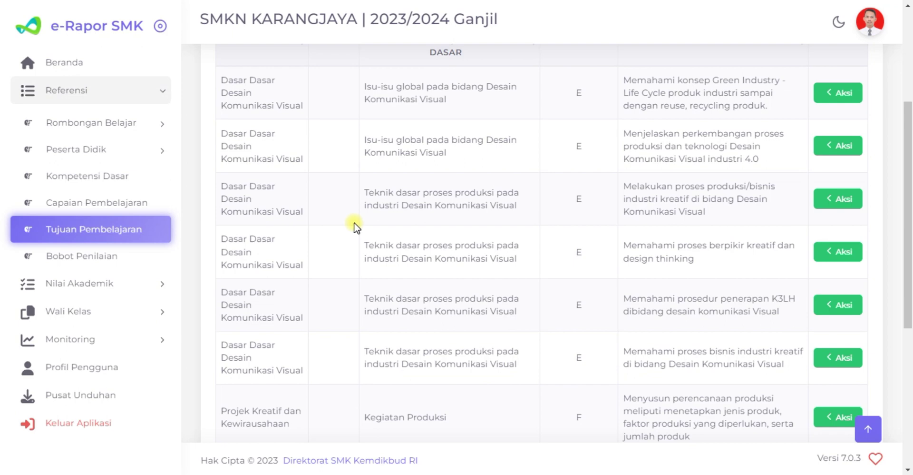
# Revisit the Capaian Pembelajaran reference data, then return to the Tujuan Pembelajaran data to compare the two.
pyautogui.scroll(4, 352, 223)
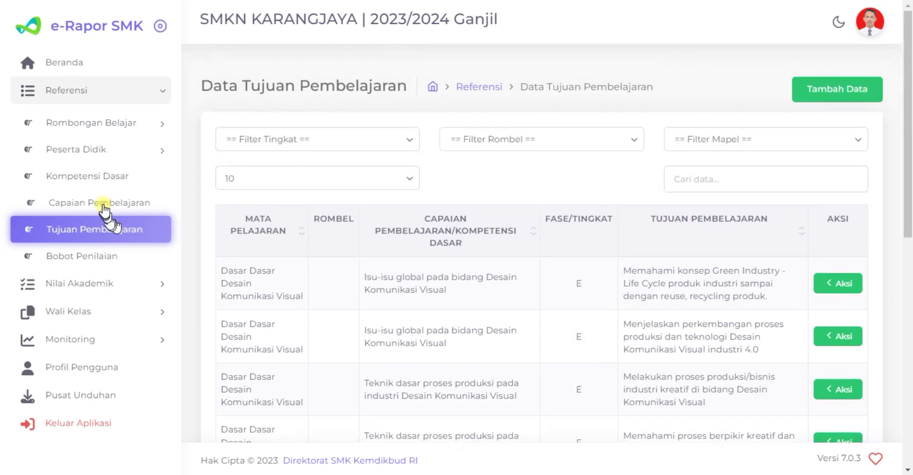
pyautogui.click(102, 202)
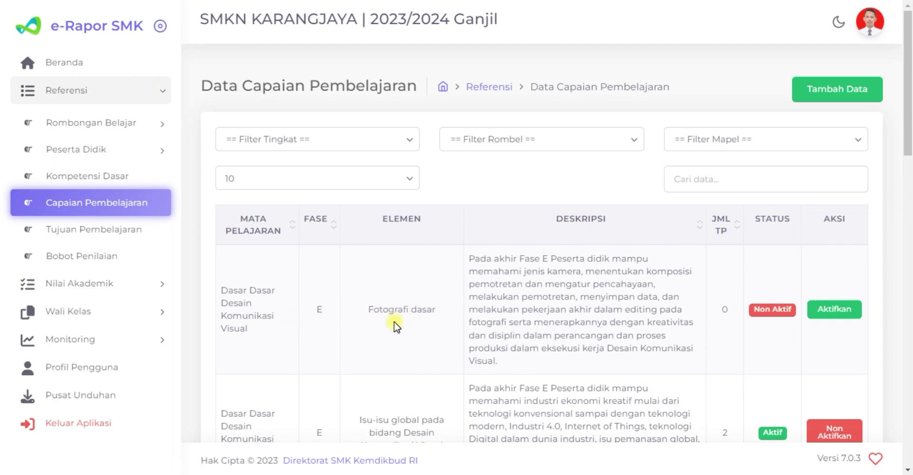
pyautogui.click(134, 236)
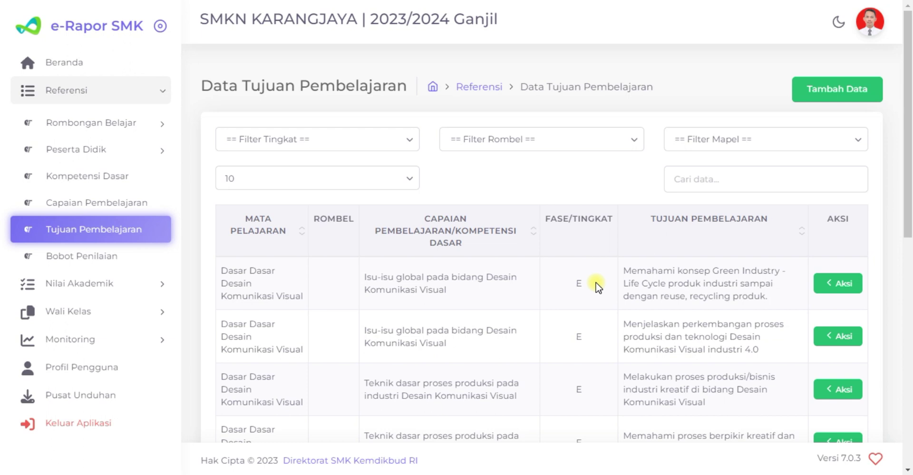
# Expand Nilai Akademik alongside Referensi in the navigation to review its assessment pages together with the reference pages.
pyautogui.click(91, 91)
pyautogui.click(97, 120)
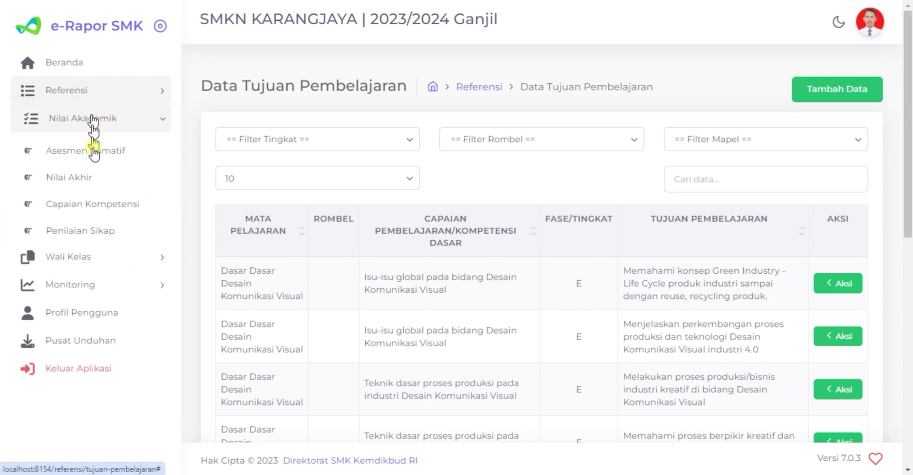
pyautogui.click(93, 93)
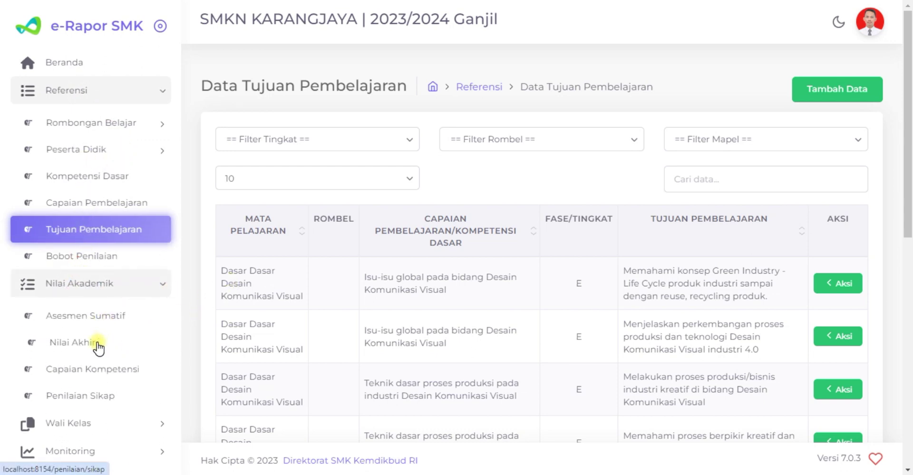
pyautogui.scroll(-2, 99, 347)
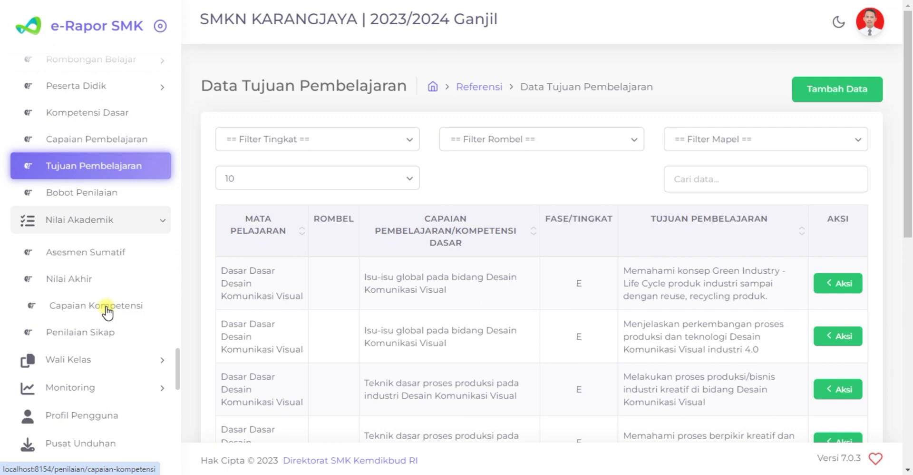